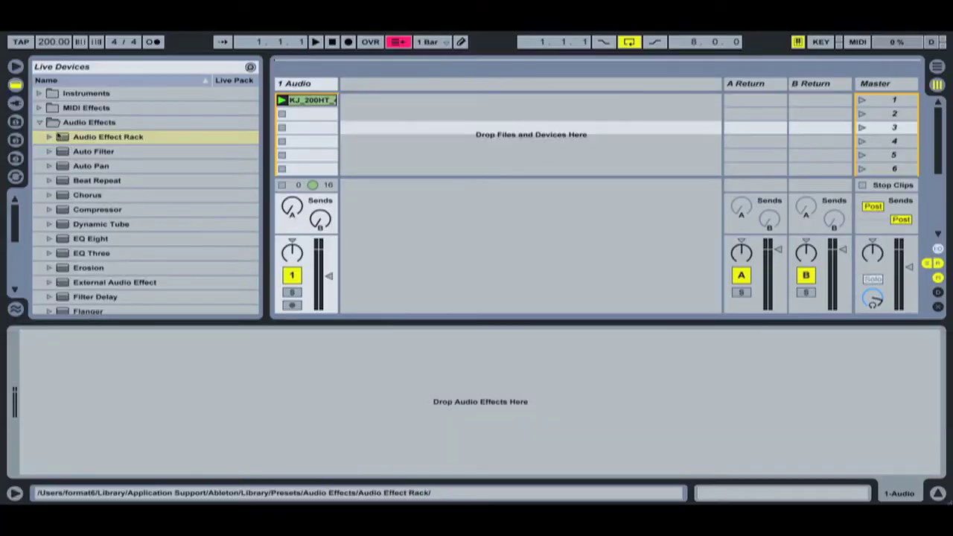
# Drop an empty Audio Effect Rack onto the Audio track and expand it.
pyautogui.moveTo(61, 138); pyautogui.dragTo(208, 357)
pyautogui.moveTo(201, 406); pyautogui.dragTo(205, 405)
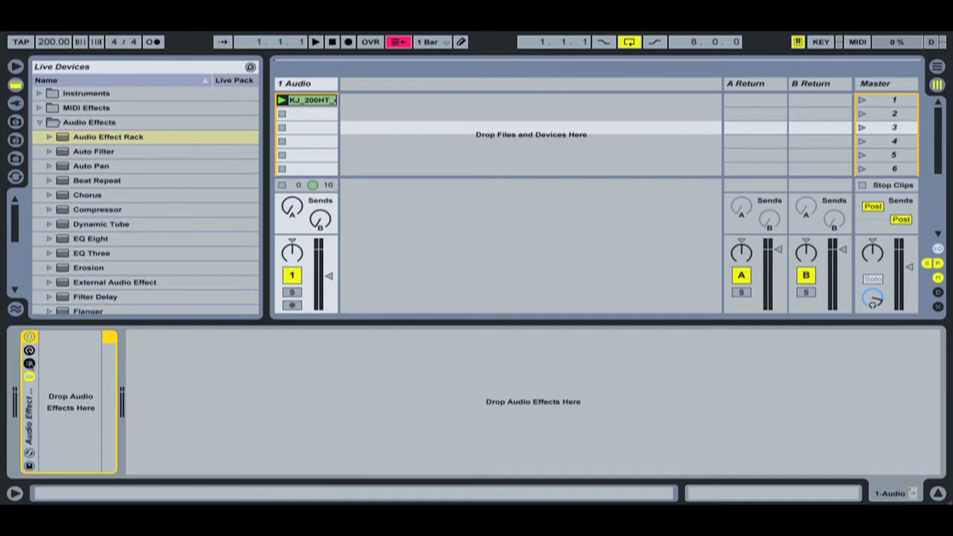
pyautogui.click(29, 362)
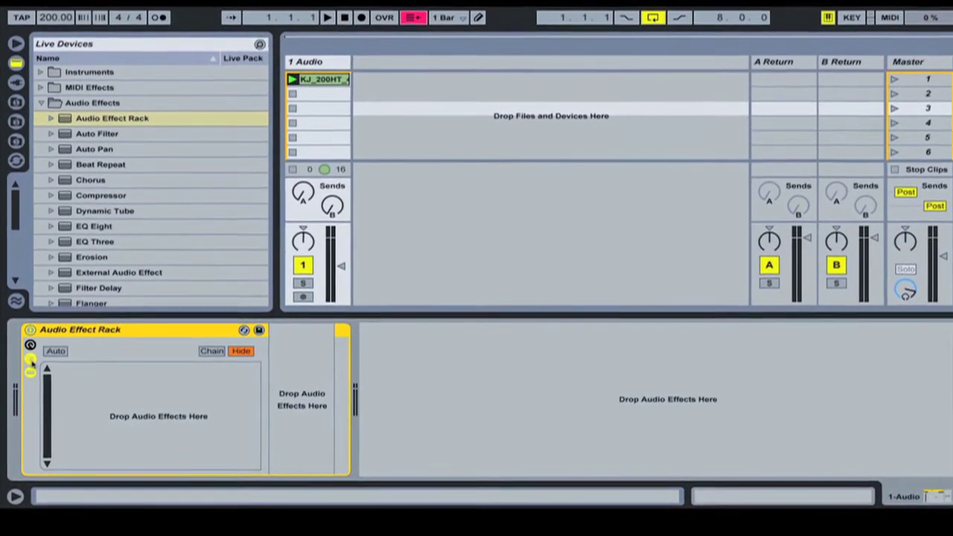
# Show the rack's eight macro knobs alongside its empty chain list.
pyautogui.click(30, 359)
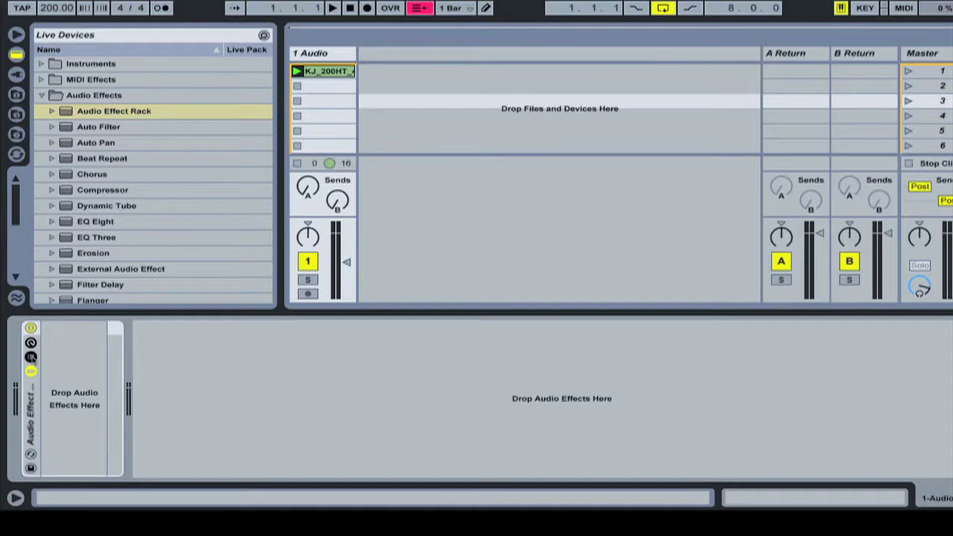
pyautogui.click(30, 344)
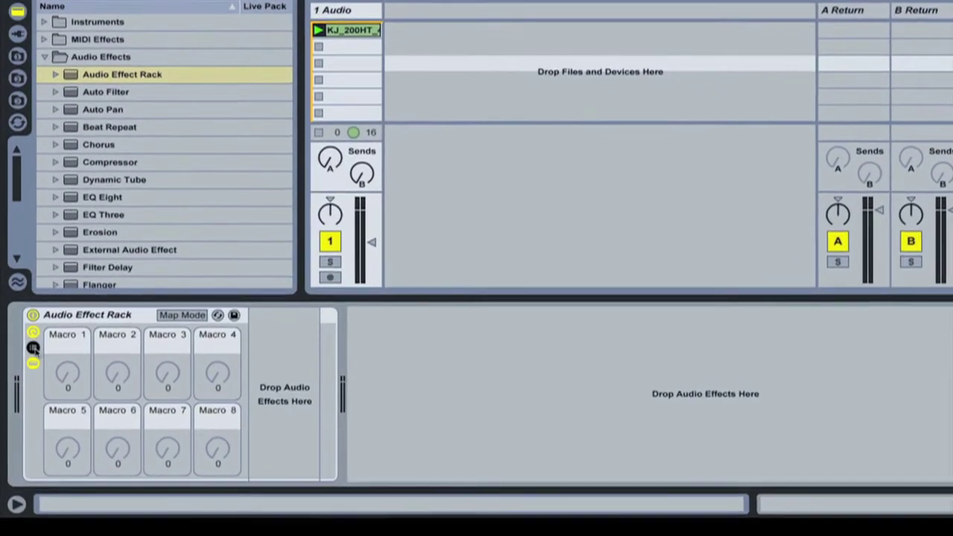
pyautogui.click(32, 349)
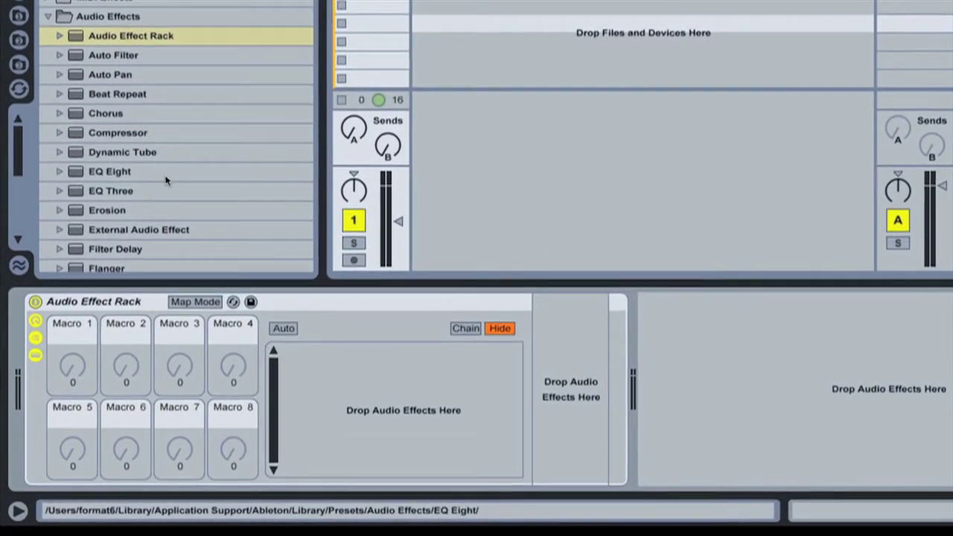
pyautogui.click(147, 158)
pyautogui.scroll(-6, 156, 134)
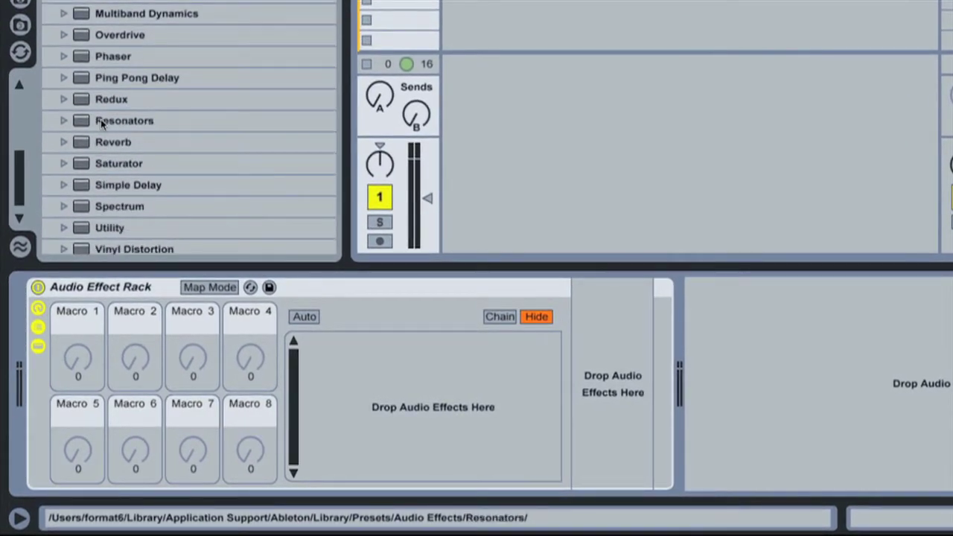
# Add Redux to the rack, switch its downsampling to Soft and raise Downsample to about 10.8.
pyautogui.moveTo(102, 99); pyautogui.dragTo(614, 378)
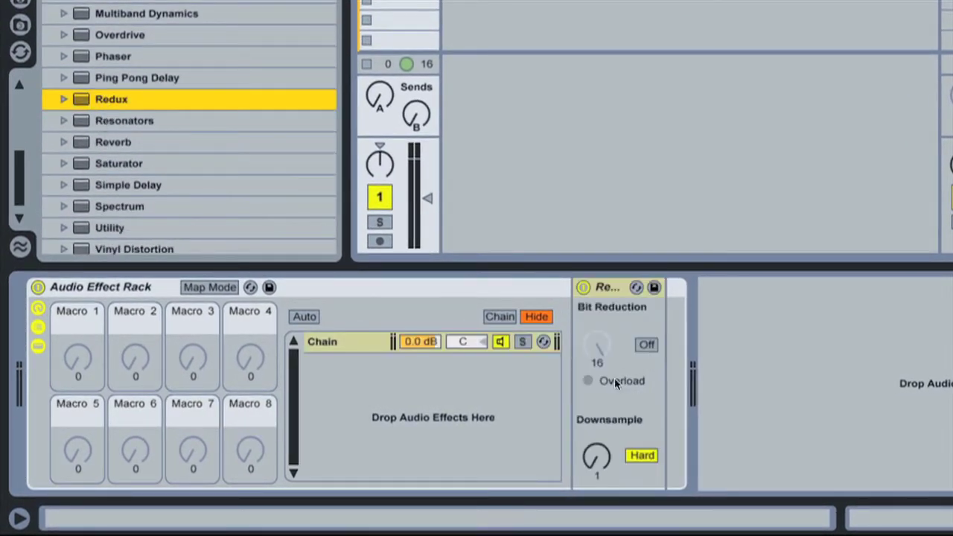
pyautogui.click(642, 455)
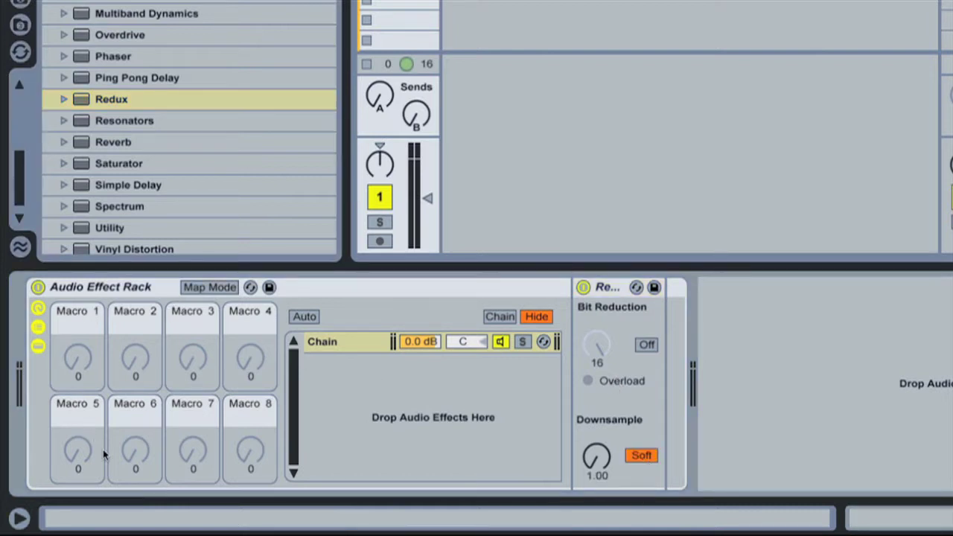
pyautogui.moveTo(78, 358); pyautogui.dragTo(78, 355)
pyautogui.click(599, 461)
pyautogui.moveTo(596, 464)
pyautogui.mouseDown()
pyautogui.moveTo(596, 438)
pyautogui.moveTo(595, 477)
pyautogui.mouseUp()
# Map Redux's Downsample amount to Macro 1, now named Sample Soft, and start playback.
pyautogui.rightClick(592, 454)
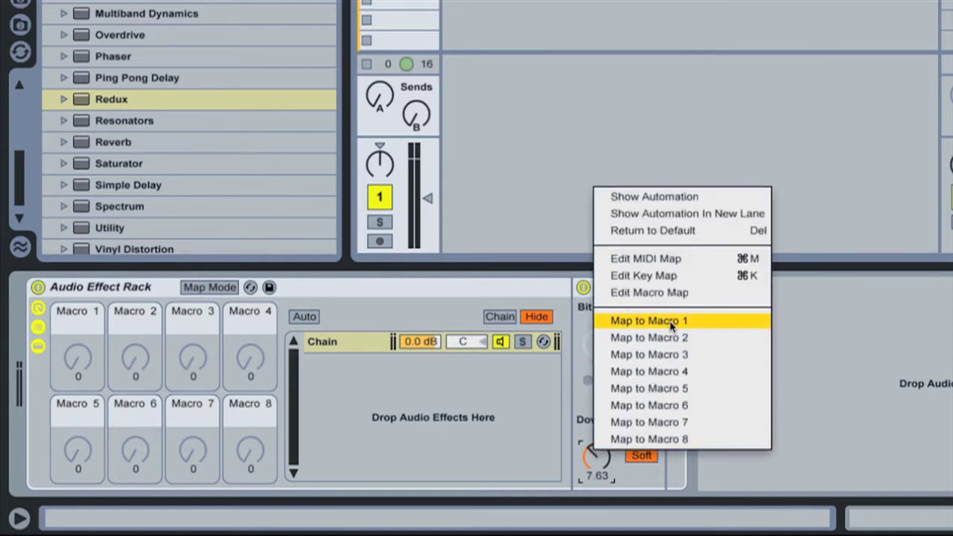
pyautogui.click(649, 320)
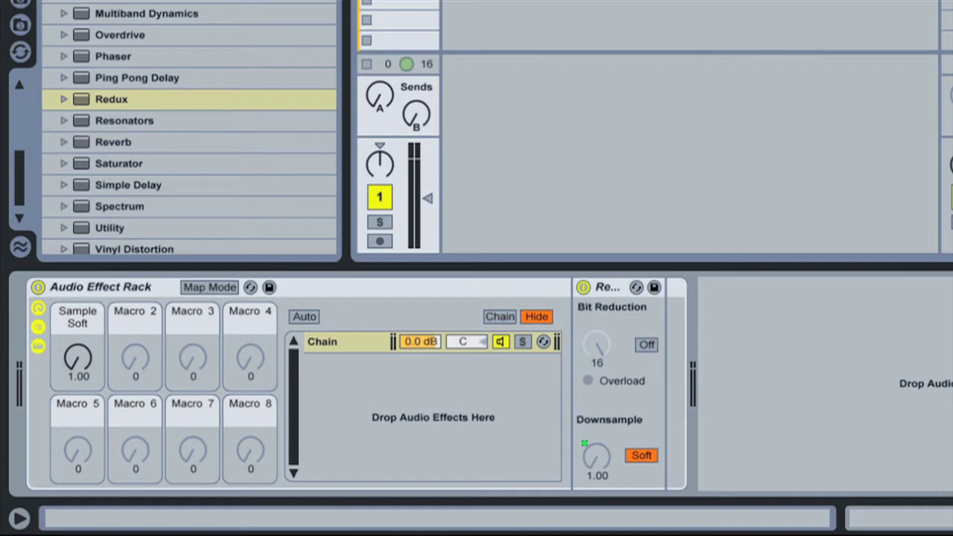
pyautogui.press('space')
pyautogui.moveTo(77, 359)
pyautogui.mouseDown()
pyautogui.moveTo(77, 322)
pyautogui.moveTo(78, 358)
pyautogui.mouseUp()
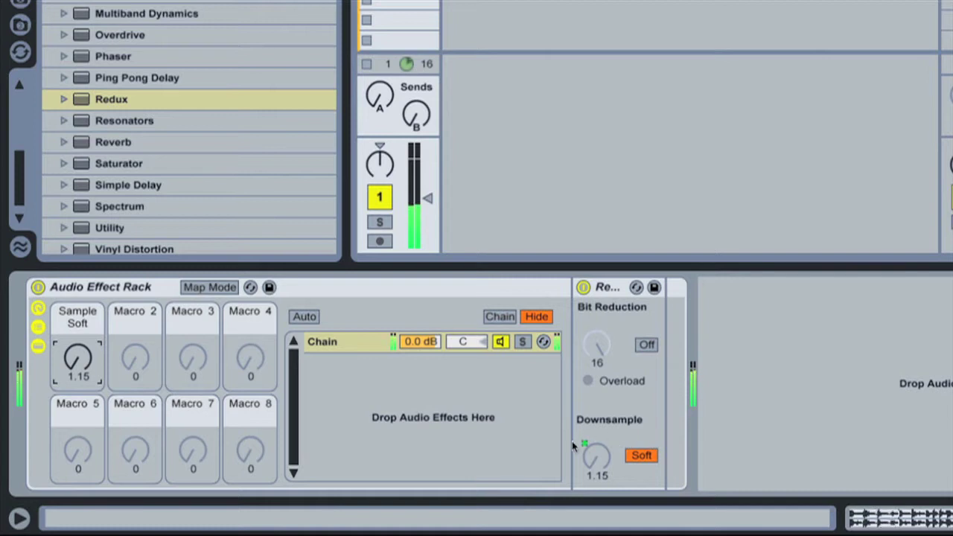
# Sweep the Sample Soft macro and confirm Downsample follows it, landing at 9.23.
pyautogui.click(595, 454)
pyautogui.moveTo(78, 359); pyautogui.dragTo(78, 336)
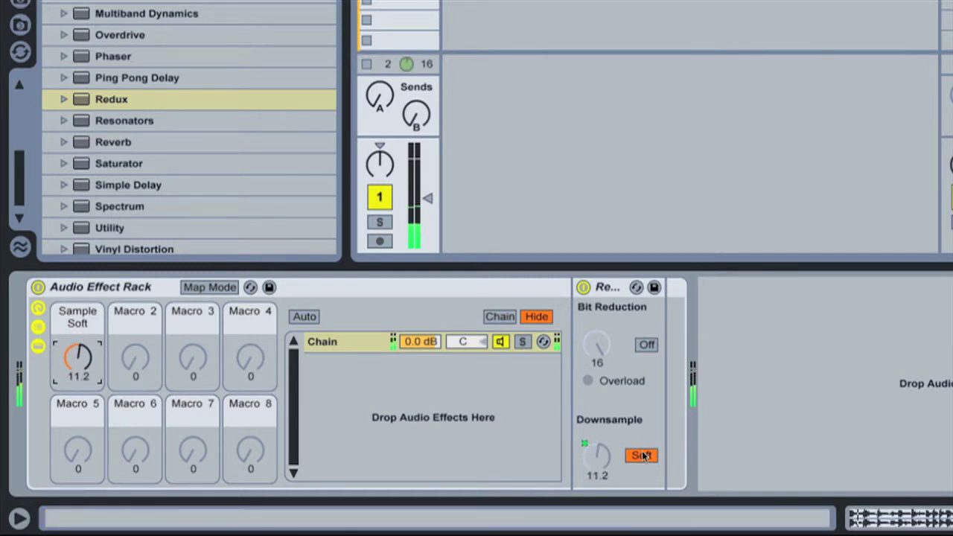
pyautogui.click(601, 454)
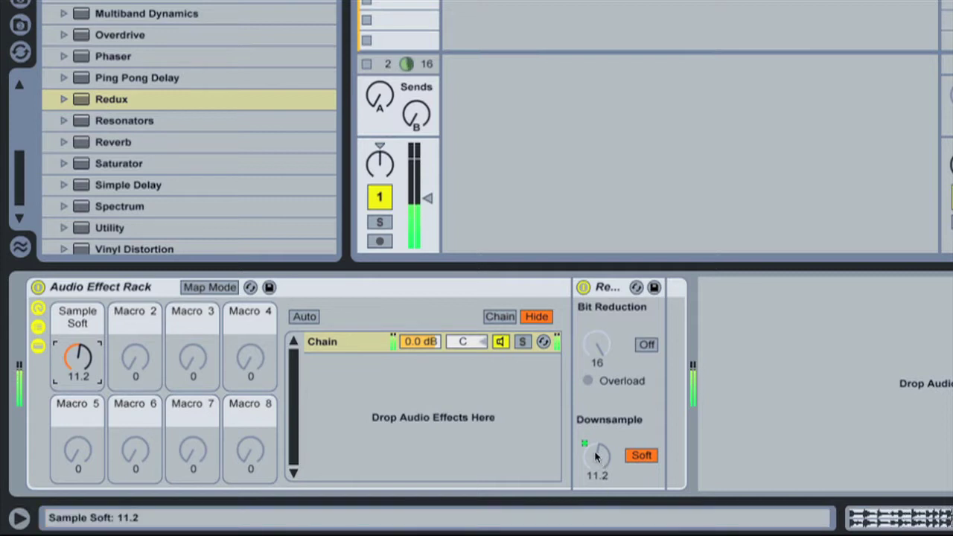
pyautogui.click(603, 473)
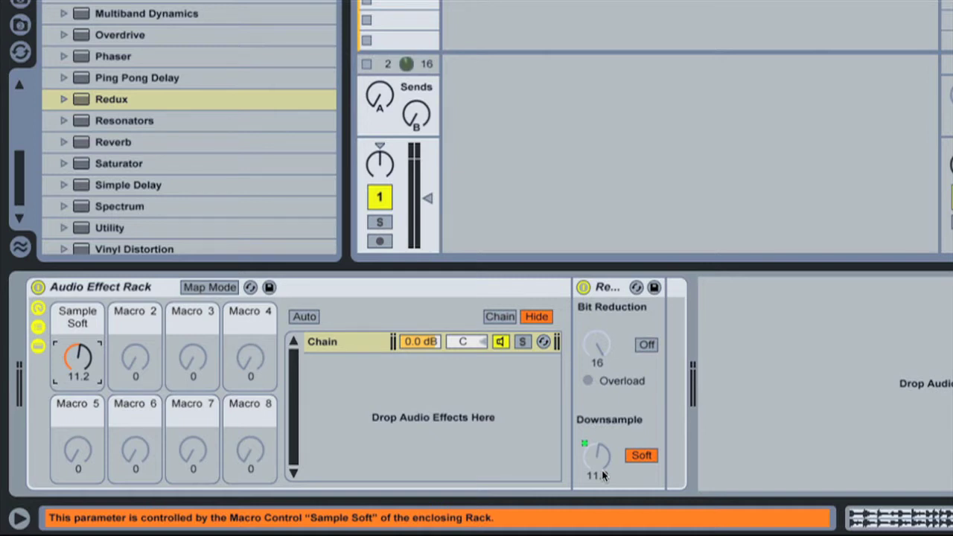
pyautogui.moveTo(72, 358); pyautogui.dragTo(73, 373)
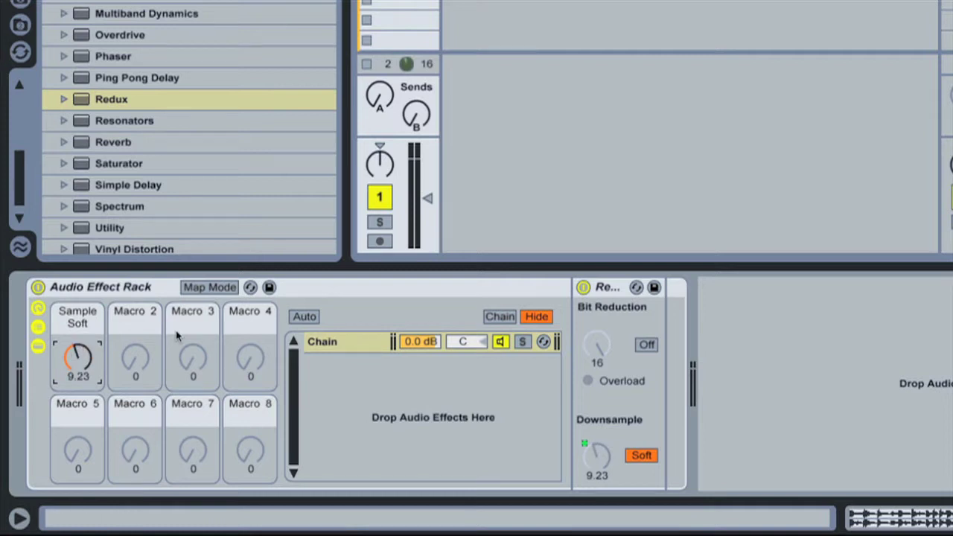
pyautogui.click(140, 55)
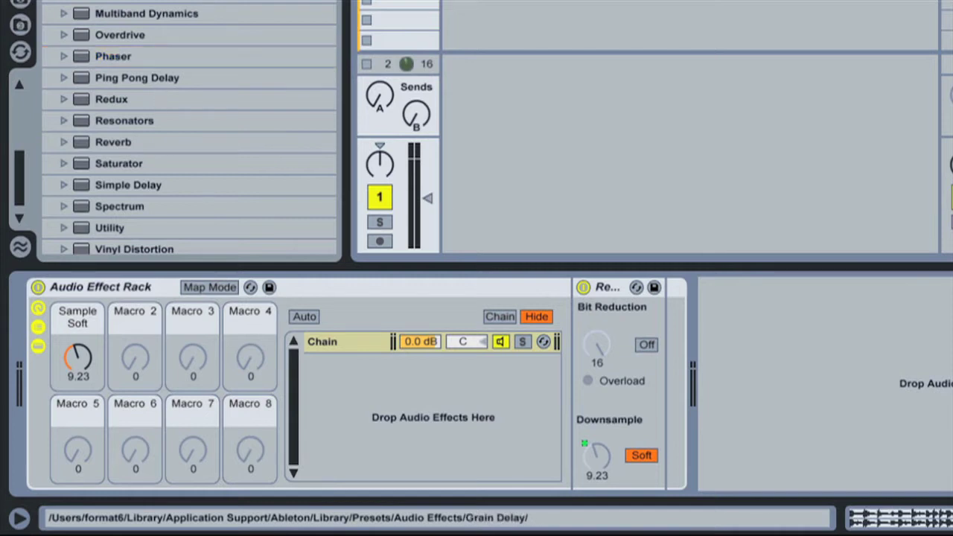
# Add a Gate after Redux and map its Threshold to the Sample Soft macro.
pyautogui.scroll(1, 215, 37)
pyautogui.moveTo(216, 35); pyautogui.dragTo(700, 458)
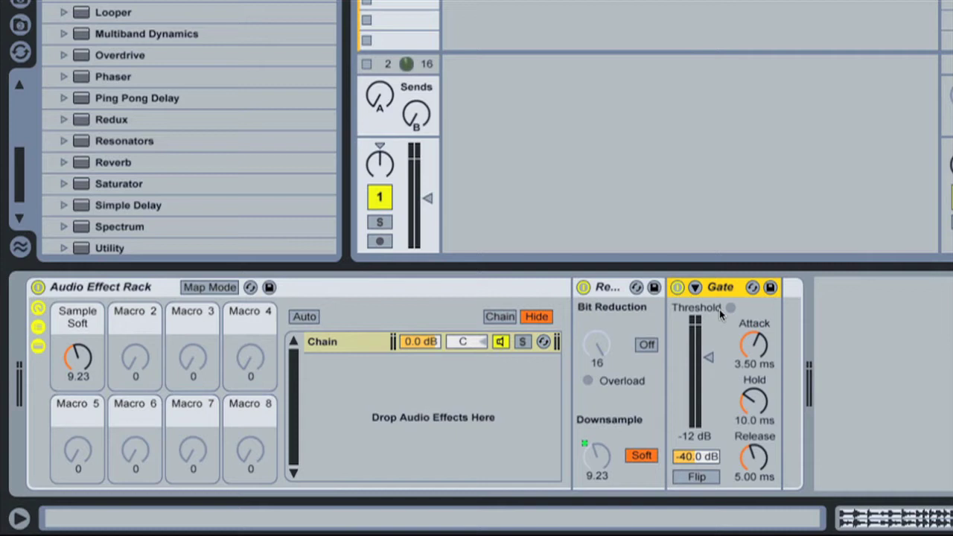
pyautogui.rightClick(707, 456)
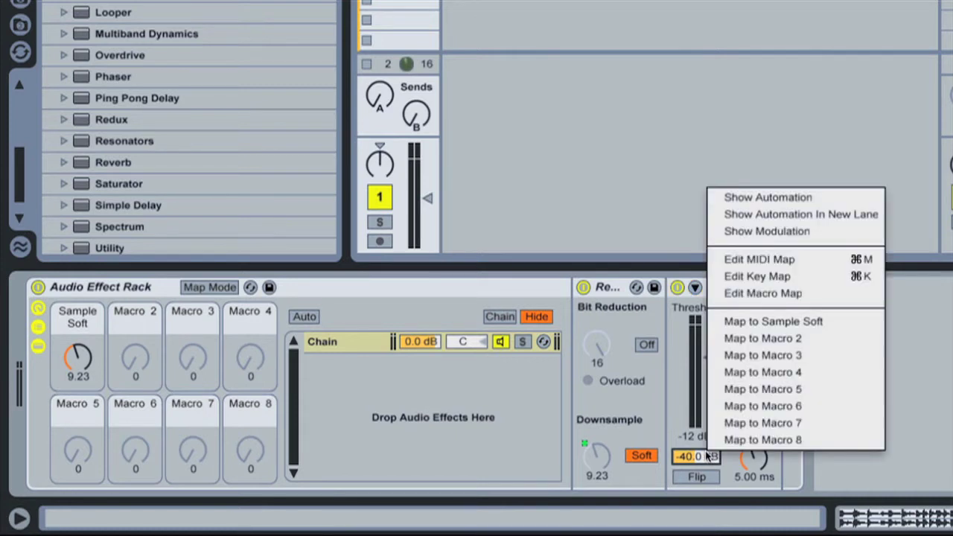
pyautogui.click(767, 328)
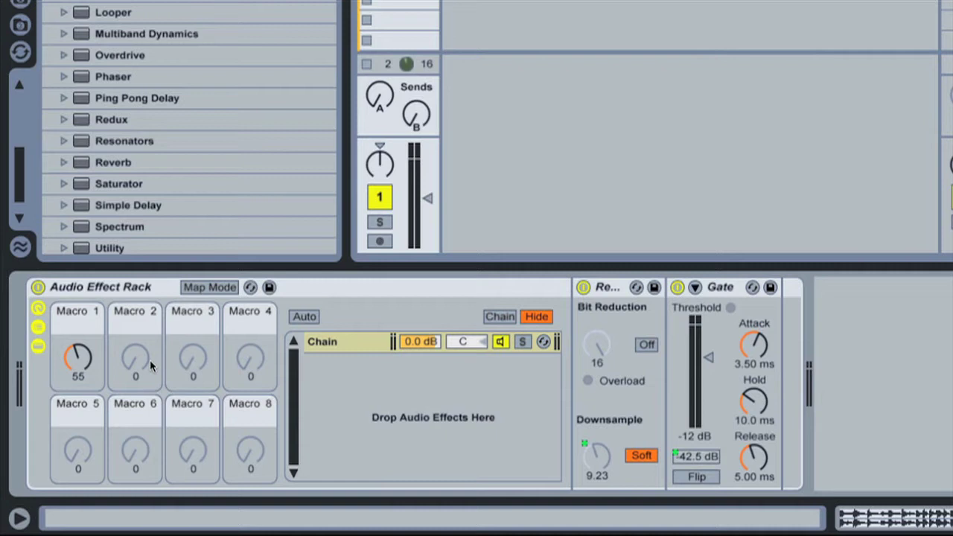
# Turn Macro 1 down to 0, then settle it at 64 (Threshold -37.2 dB, Downsample 10.6).
pyautogui.moveTo(78, 363)
pyautogui.mouseDown()
pyautogui.moveTo(78, 373)
pyautogui.moveTo(79, 365)
pyautogui.mouseUp()
pyautogui.moveTo(77, 357); pyautogui.dragTo(76, 309)
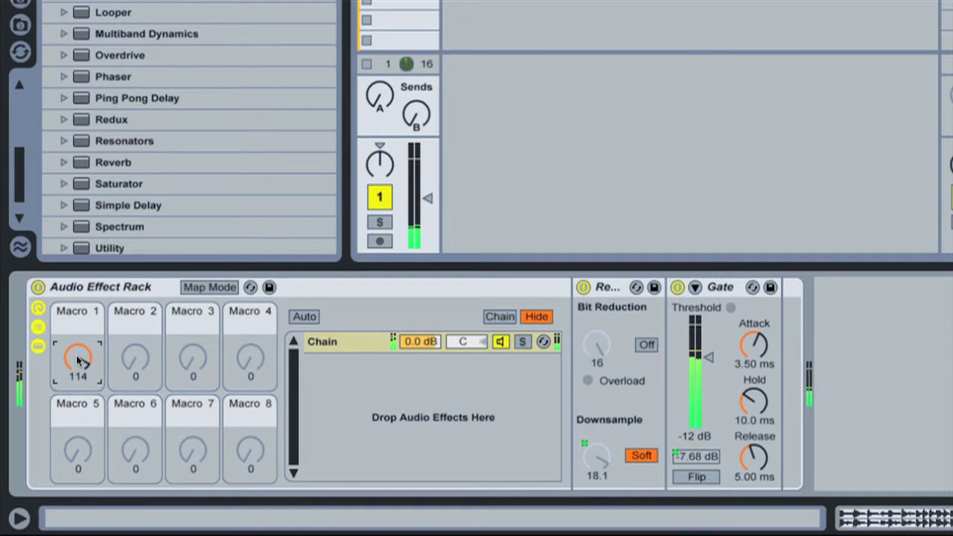
pyautogui.moveTo(81, 360); pyautogui.dragTo(80, 397)
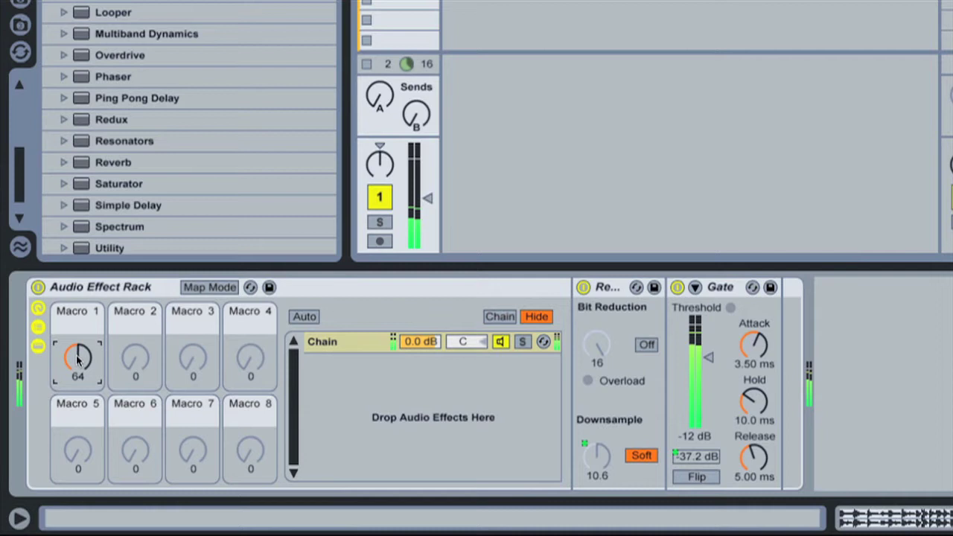
pyautogui.click(205, 60)
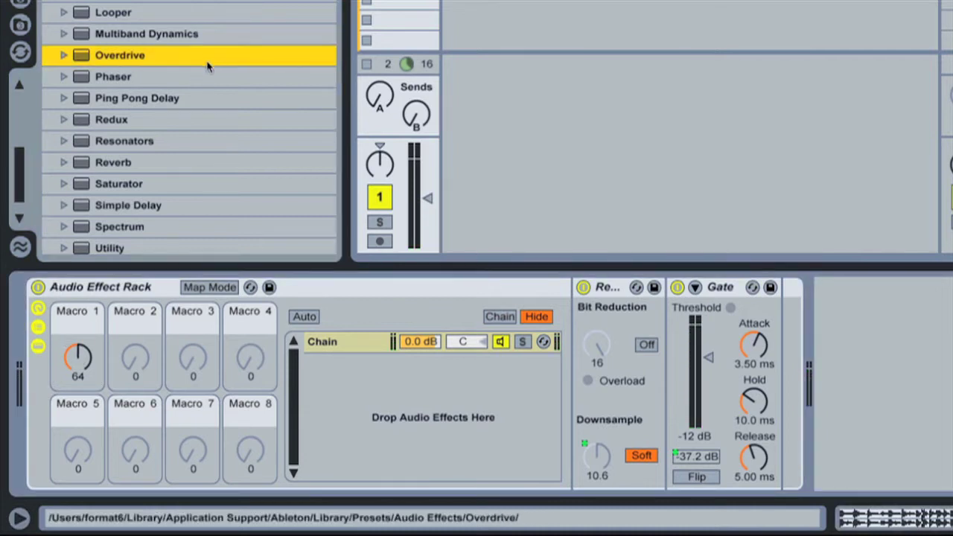
# Add an Auto Filter after the Gate and switch it to high-pass filtering.
pyautogui.scroll(6, 207, 66)
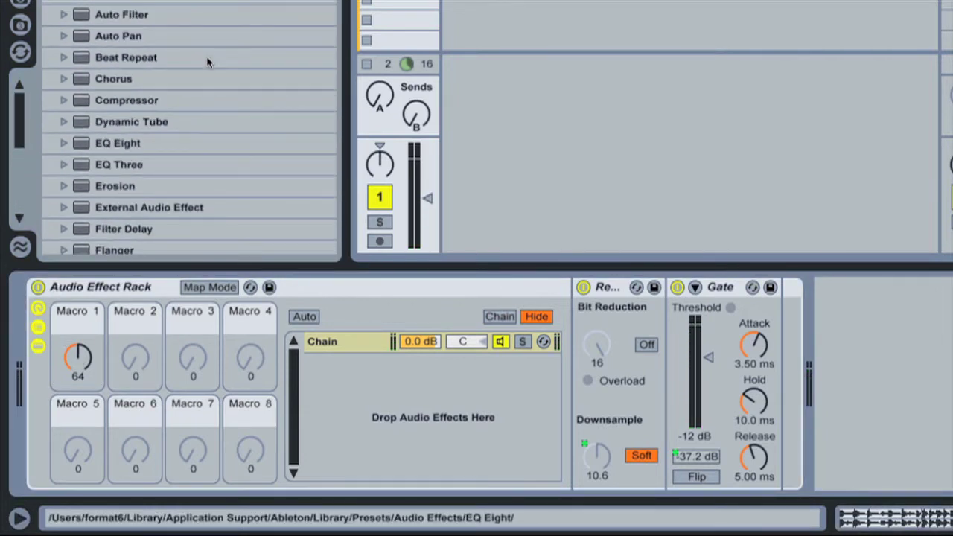
pyautogui.click(178, 39)
pyautogui.moveTo(148, 16); pyautogui.dragTo(491, 186)
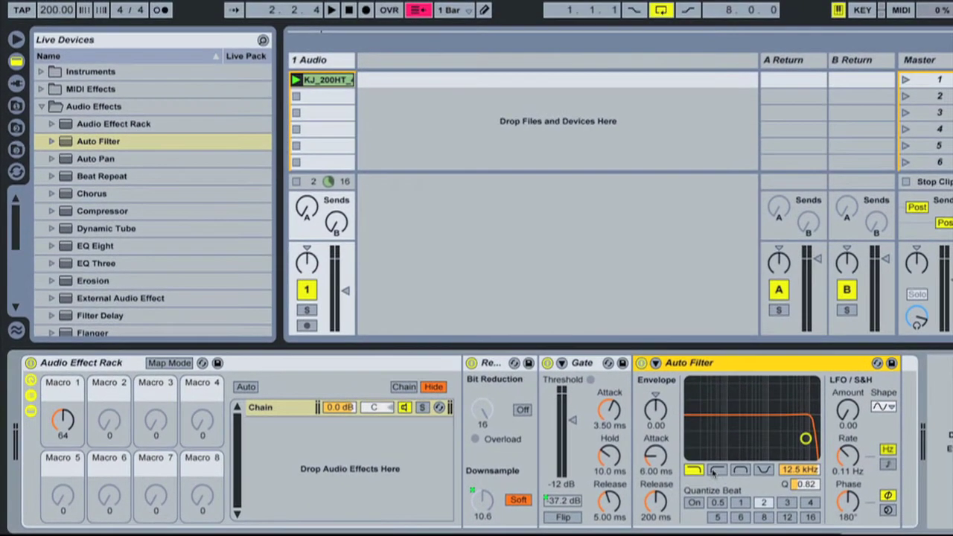
pyautogui.click(715, 471)
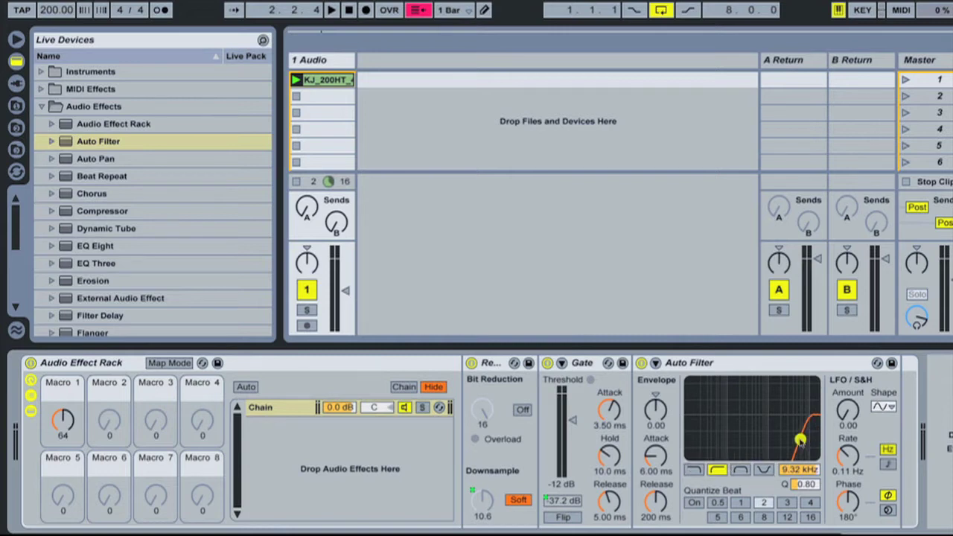
# Map the Auto Filter frequency to Macro 1, sweep the macro to 47 (303 Hz), and stop playback.
pyautogui.rightClick(799, 474)
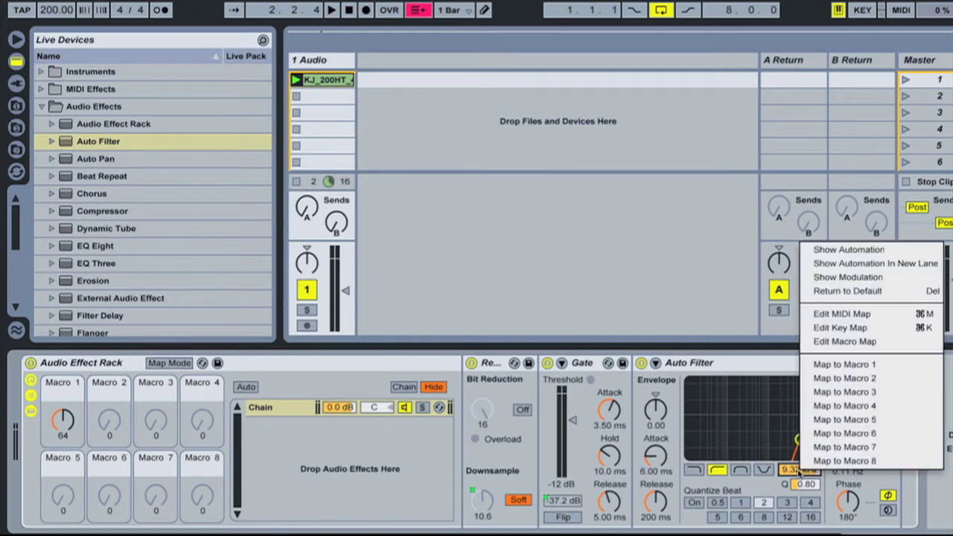
pyautogui.click(853, 365)
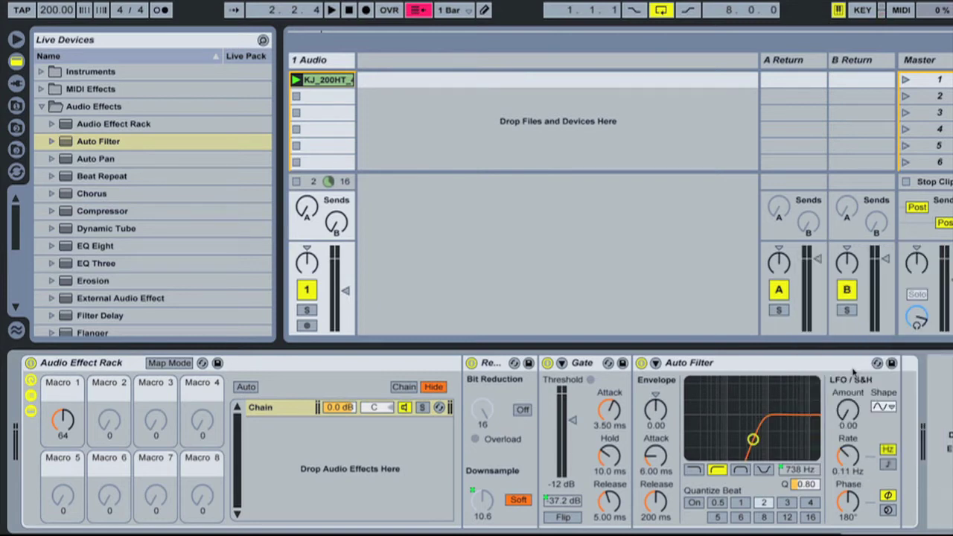
pyautogui.moveTo(64, 422)
pyautogui.mouseDown()
pyautogui.moveTo(63, 461)
pyautogui.moveTo(63, 393)
pyautogui.moveTo(63, 432)
pyautogui.mouseUp()
pyautogui.press('space')
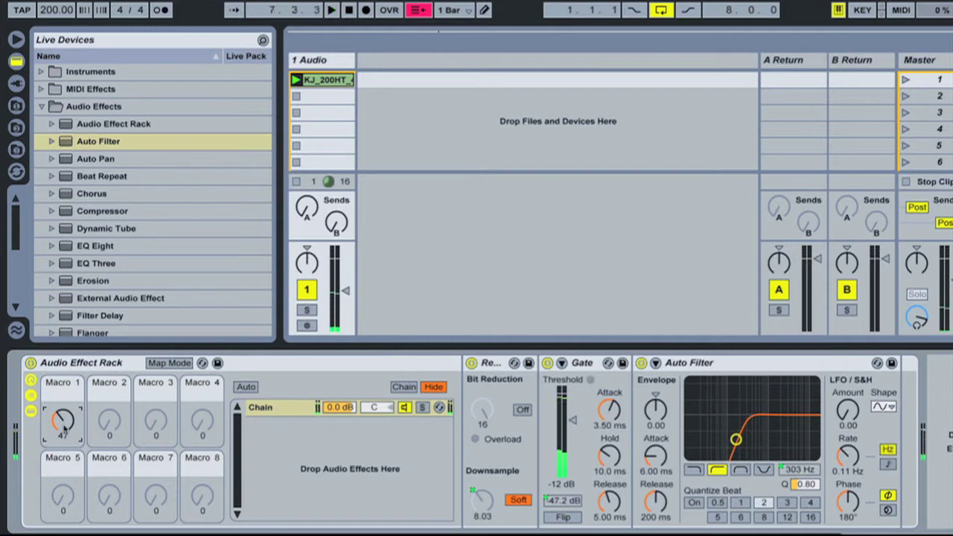
# Collapse the rack to macros only, audition Macro 1 at 11, then show chains and devices again.
pyautogui.click(30, 395)
pyautogui.click(30, 411)
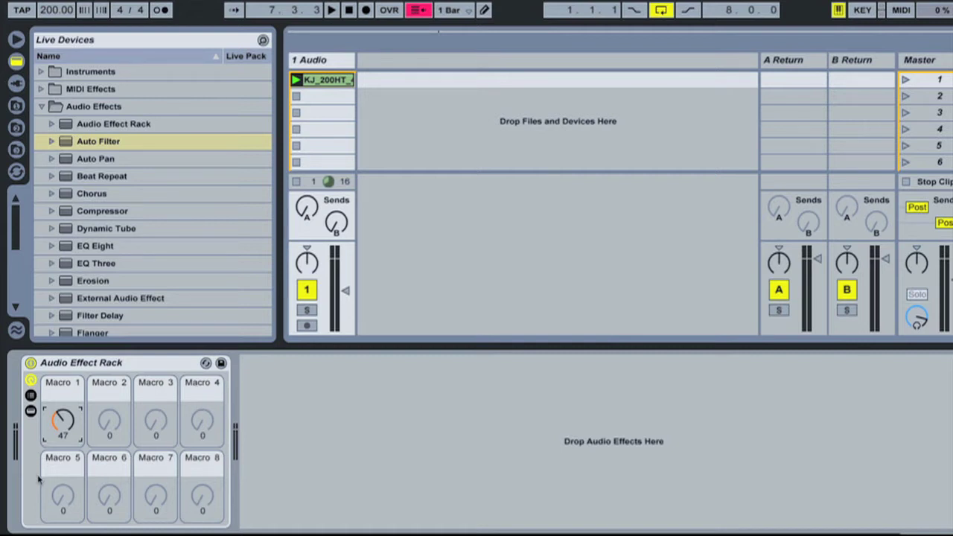
pyautogui.press('space')
pyautogui.moveTo(63, 420)
pyautogui.mouseDown()
pyautogui.moveTo(63, 376)
pyautogui.moveTo(59, 422)
pyautogui.mouseUp()
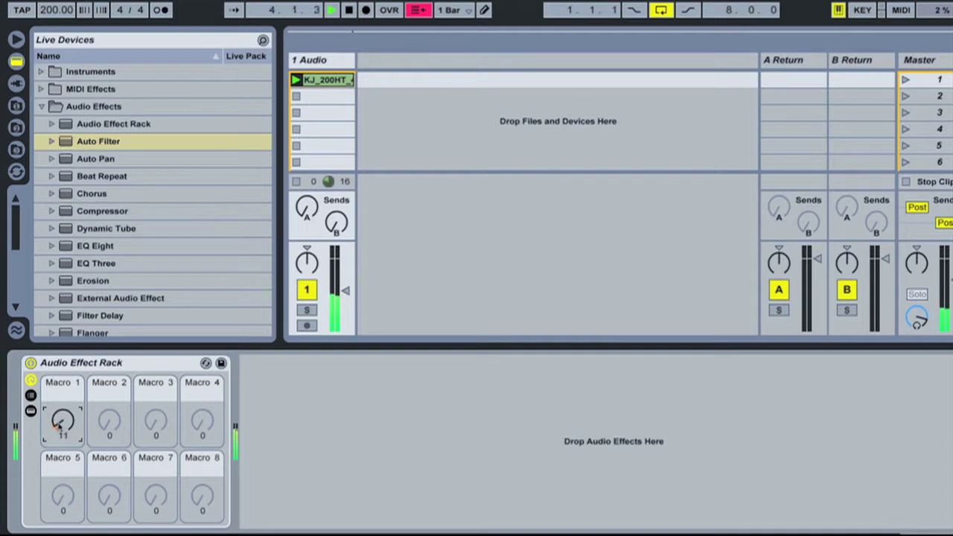
pyautogui.press('space')
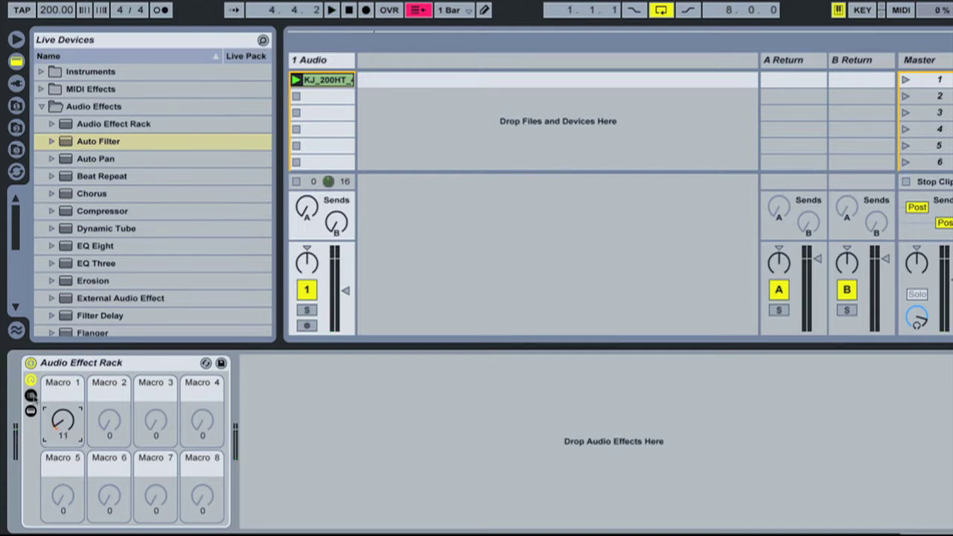
pyautogui.click(31, 395)
pyautogui.click(31, 411)
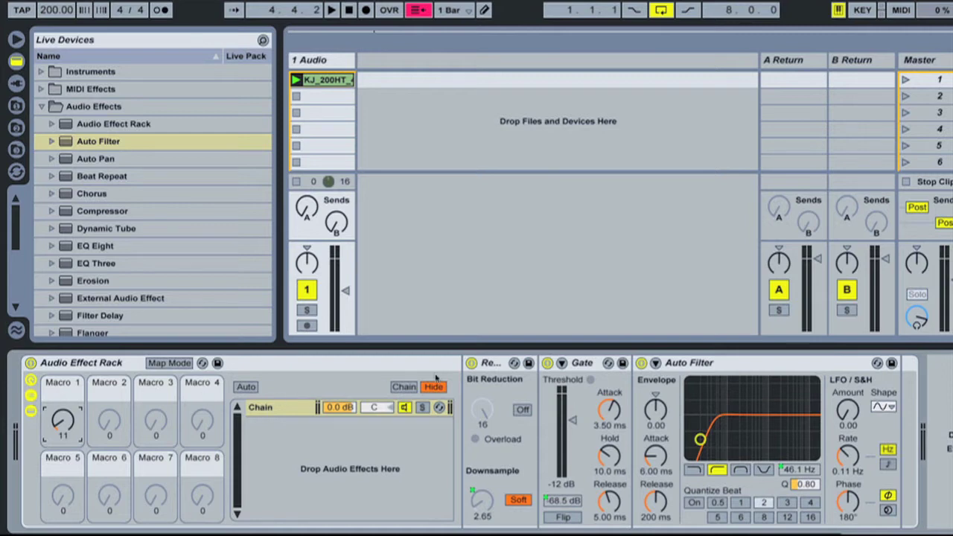
# With the Gate selected, sweep Macro 1 from 0 up to 120 and back to 0.
pyautogui.click(584, 361)
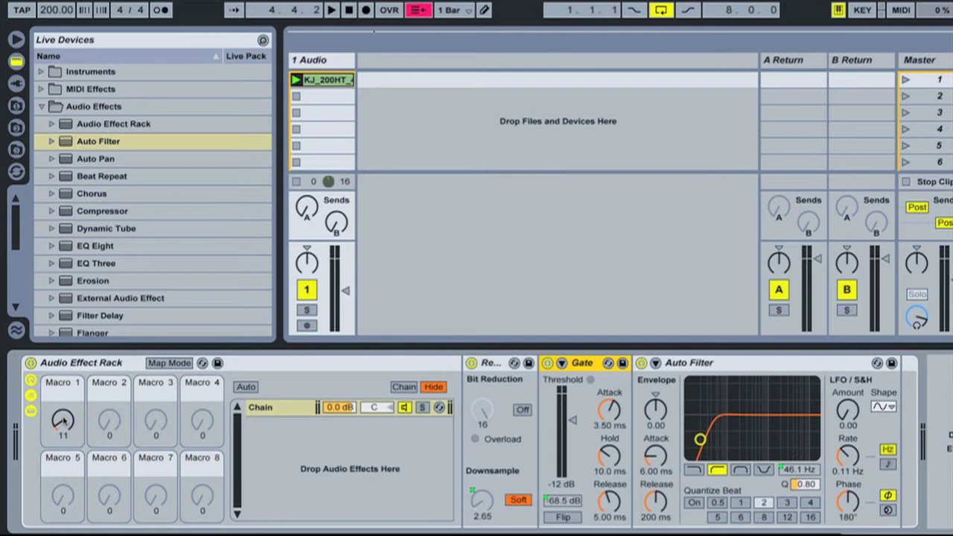
pyautogui.moveTo(64, 421); pyautogui.dragTo(63, 443)
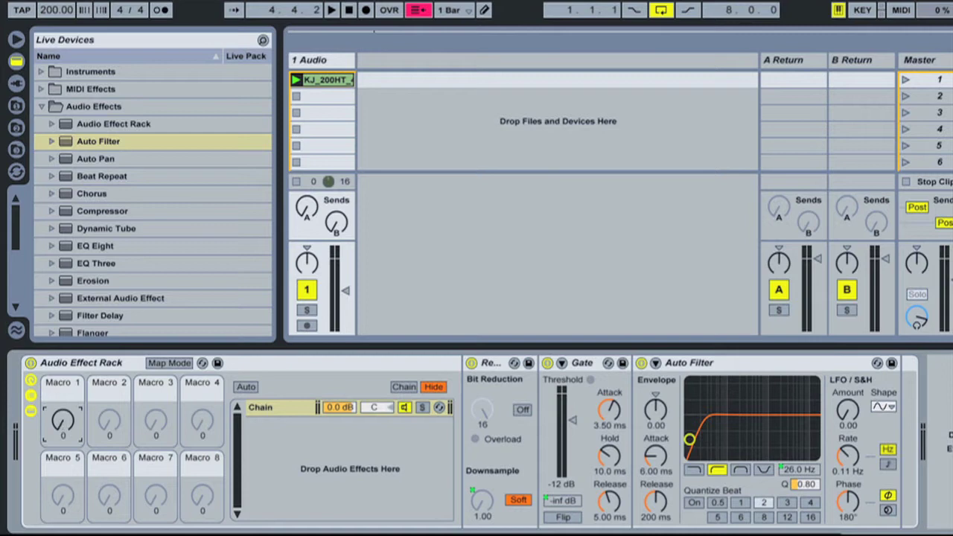
pyautogui.moveTo(63, 421); pyautogui.dragTo(63, 331)
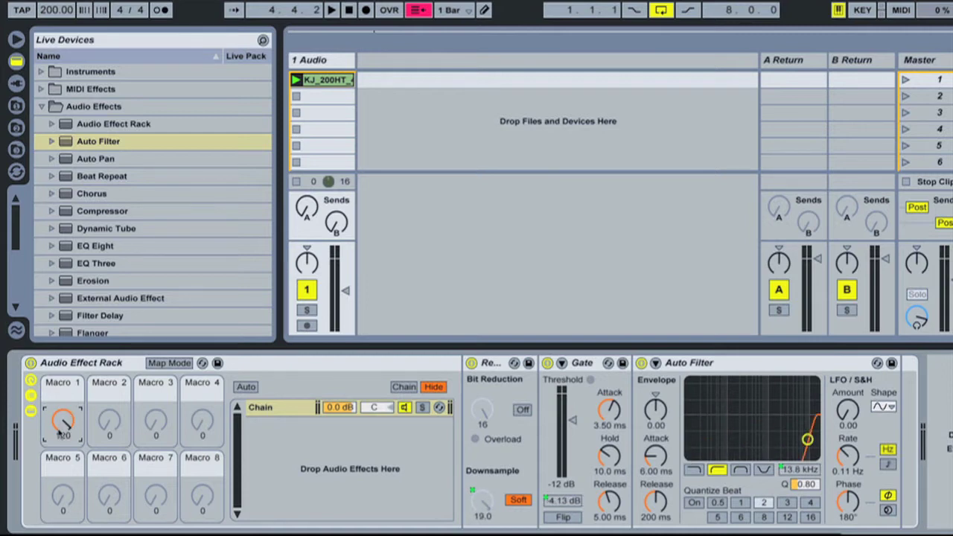
pyautogui.moveTo(63, 422); pyautogui.dragTo(64, 422)
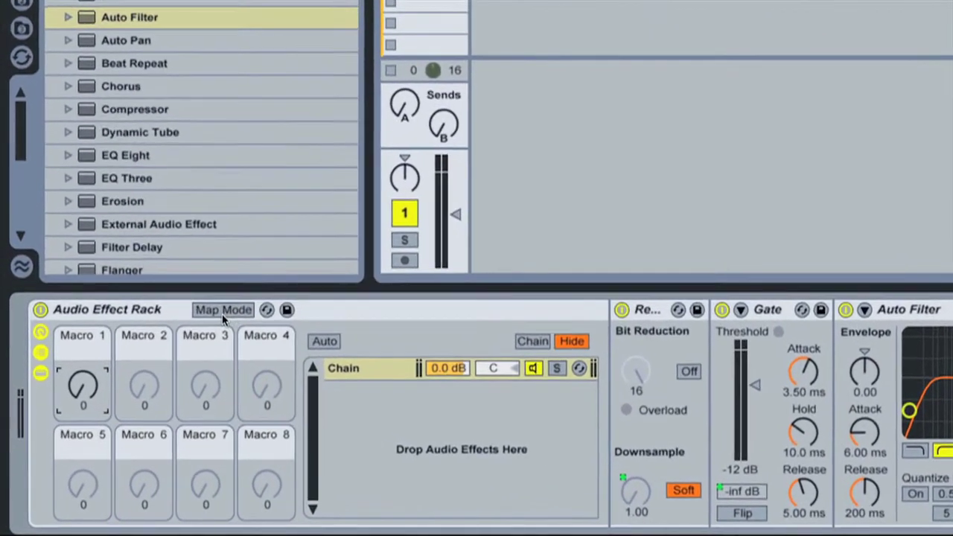
# In Macro 1's mappings, set the Gate Floor Min to 0.00 dB and Max to -inf dB.
pyautogui.click(223, 309)
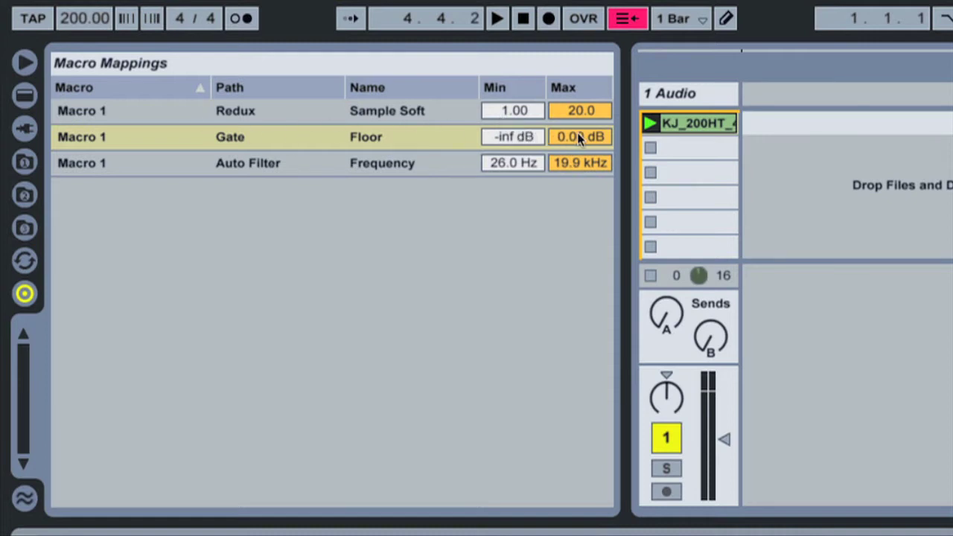
pyautogui.click(521, 135)
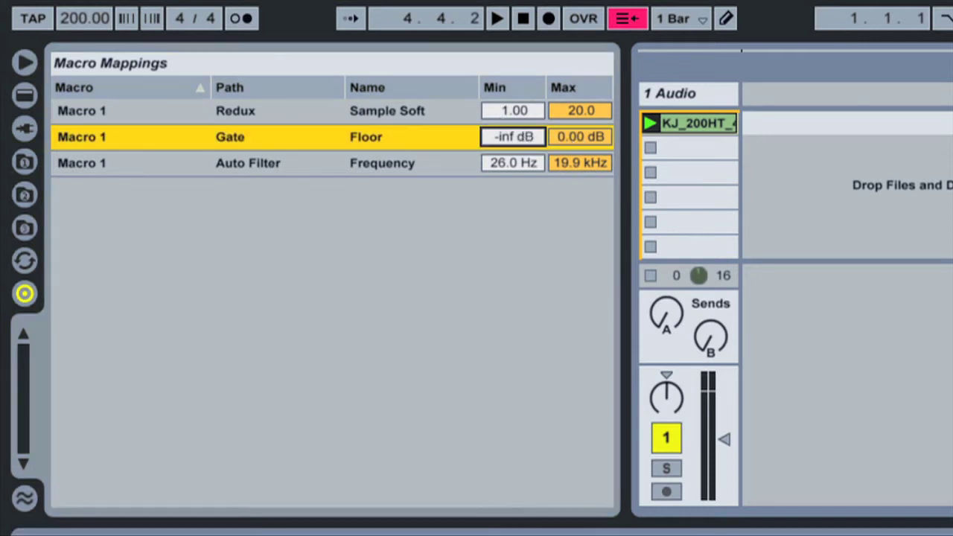
pyautogui.moveTo(522, 136); pyautogui.dragTo(522, 89)
pyautogui.moveTo(587, 137); pyautogui.dragTo(588, 200)
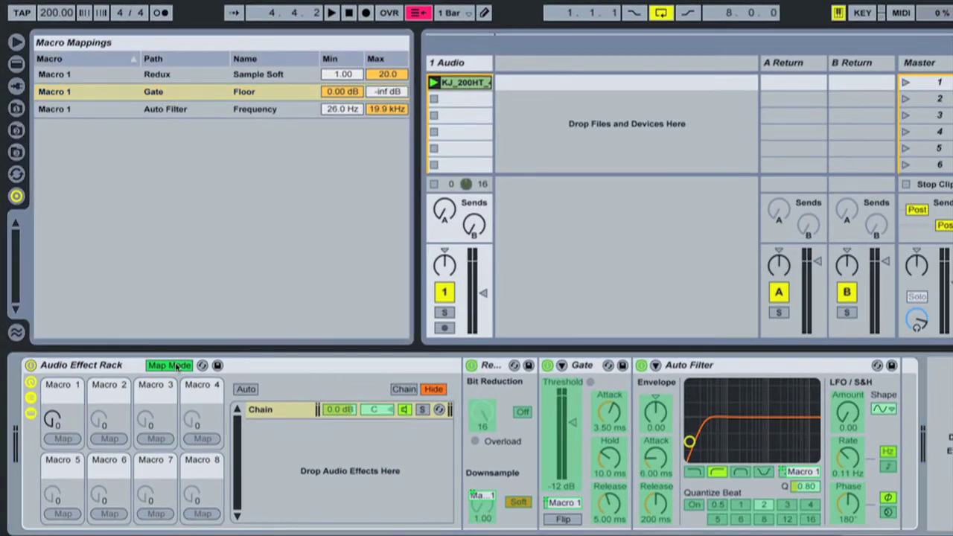
# Exit Map Mode, play the clip and turn Macro 1 up to hear the inverted gate.
pyautogui.click(169, 366)
pyautogui.press('space')
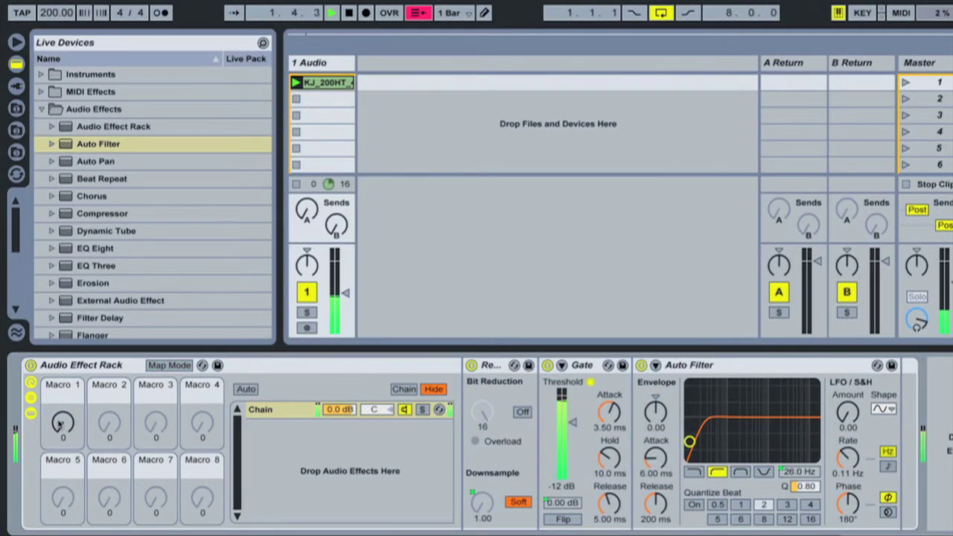
pyautogui.click(63, 426)
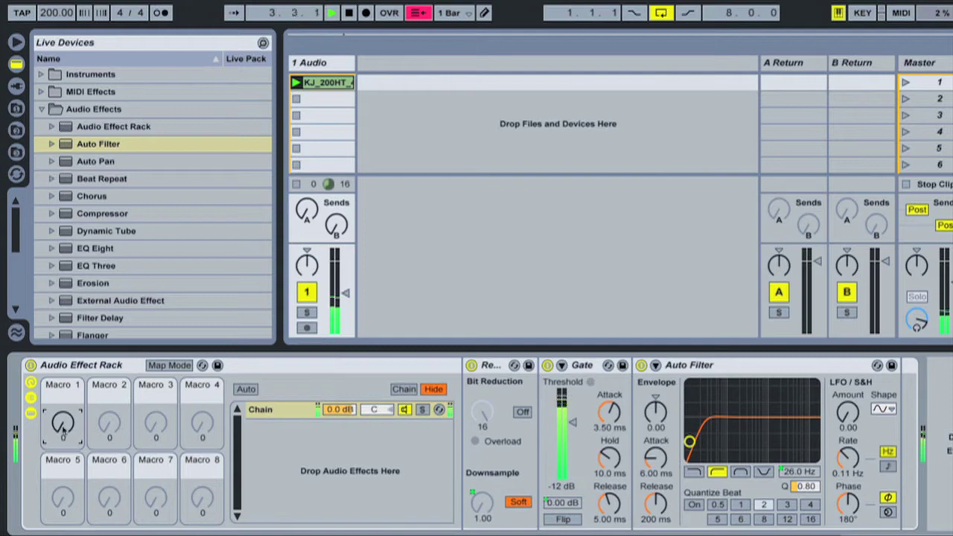
pyautogui.moveTo(64, 425)
pyautogui.mouseDown()
pyautogui.moveTo(63, 366)
pyautogui.moveTo(63, 417)
pyautogui.mouseUp()
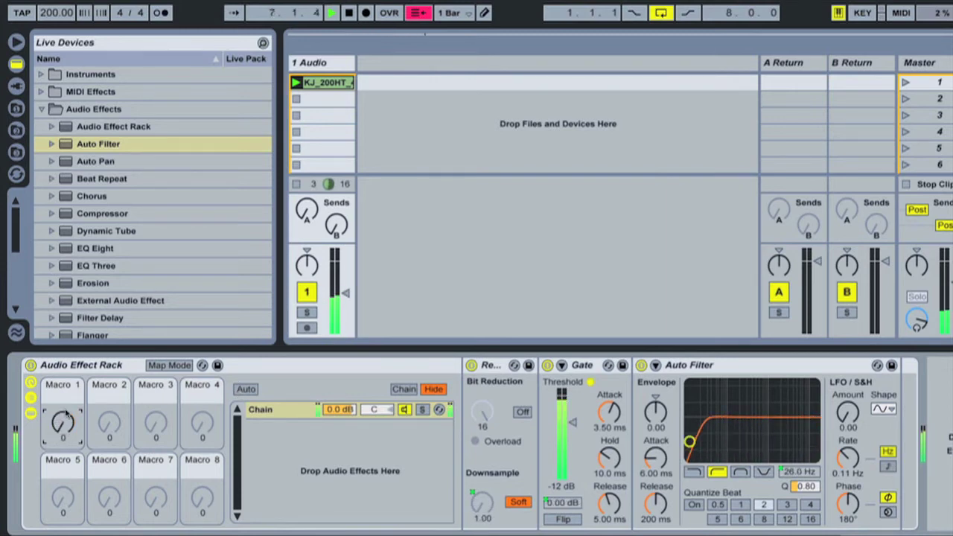
# Cap the Auto Filter Frequency mapping's maximum at 1.03 kHz instead of 19.9 kHz.
pyautogui.click(168, 365)
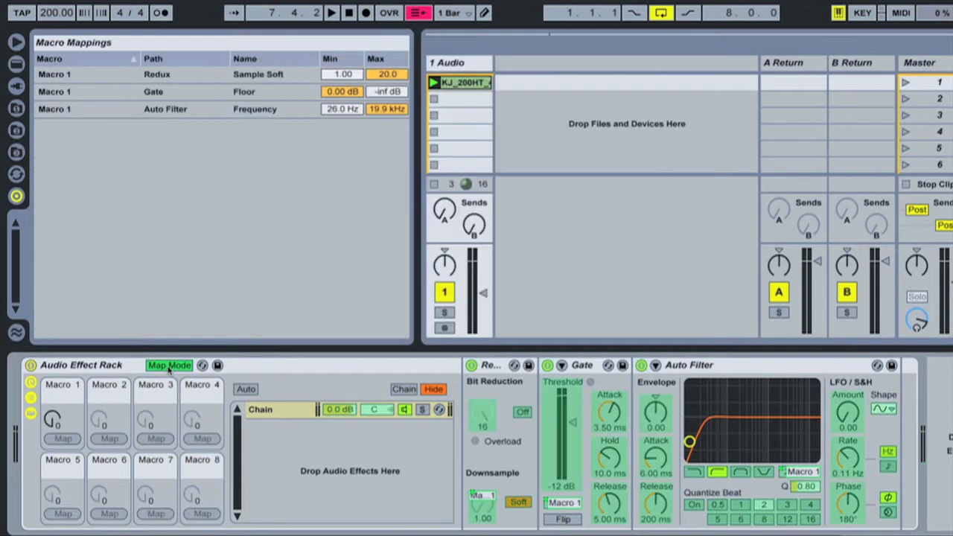
pyautogui.click(219, 109)
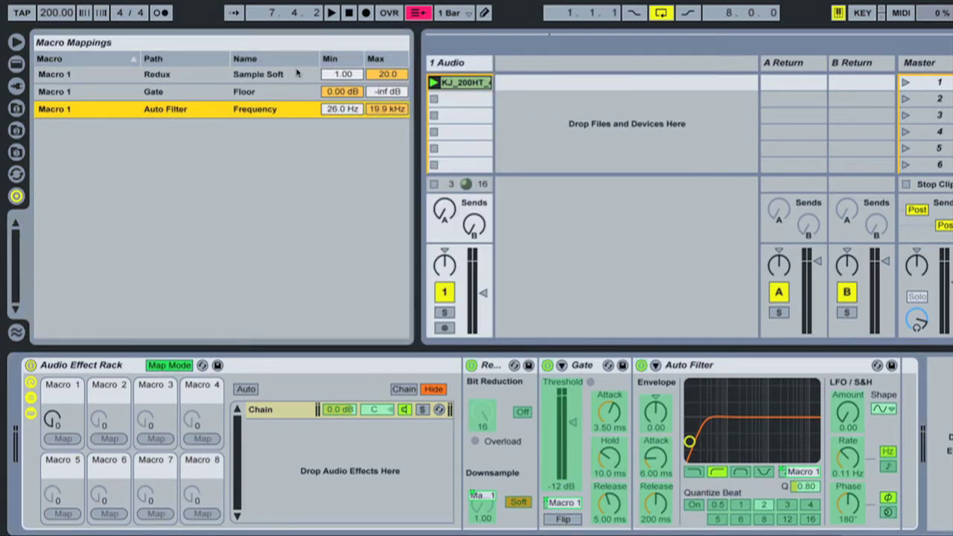
pyautogui.click(801, 473)
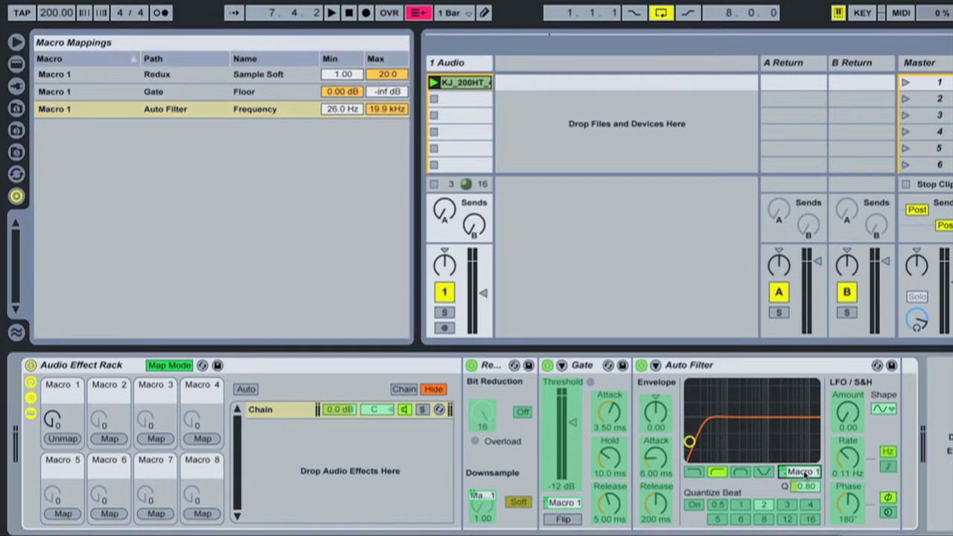
pyautogui.click(239, 74)
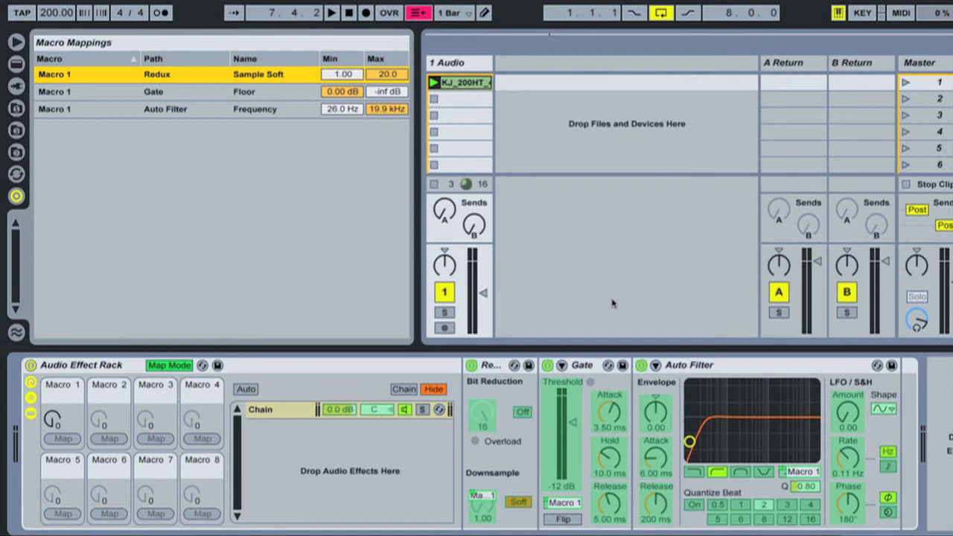
pyautogui.click(801, 473)
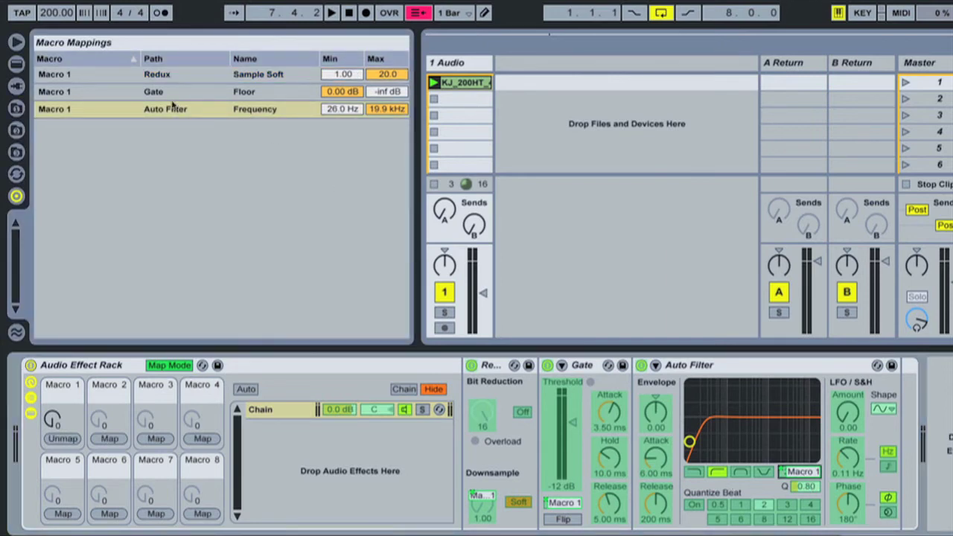
pyautogui.click(346, 110)
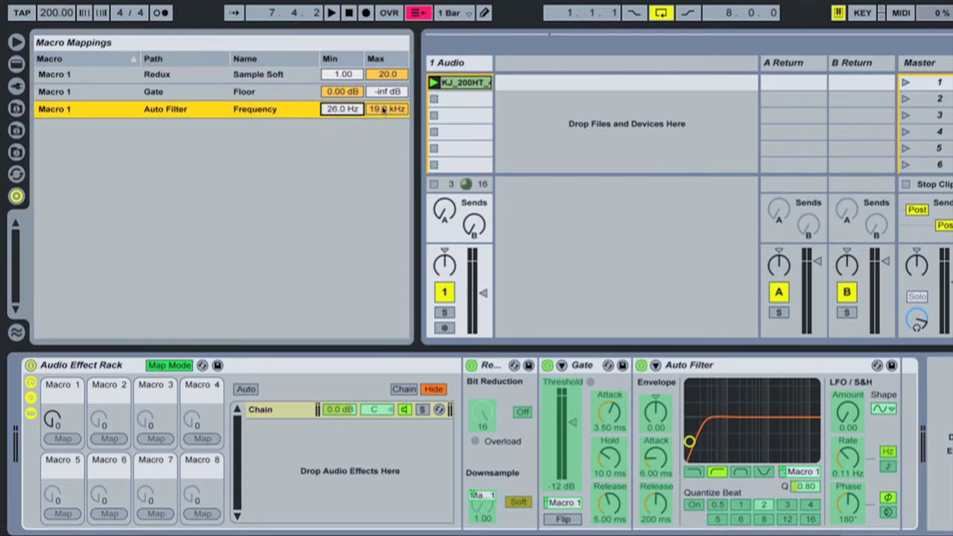
pyautogui.moveTo(383, 109); pyautogui.dragTo(382, 149)
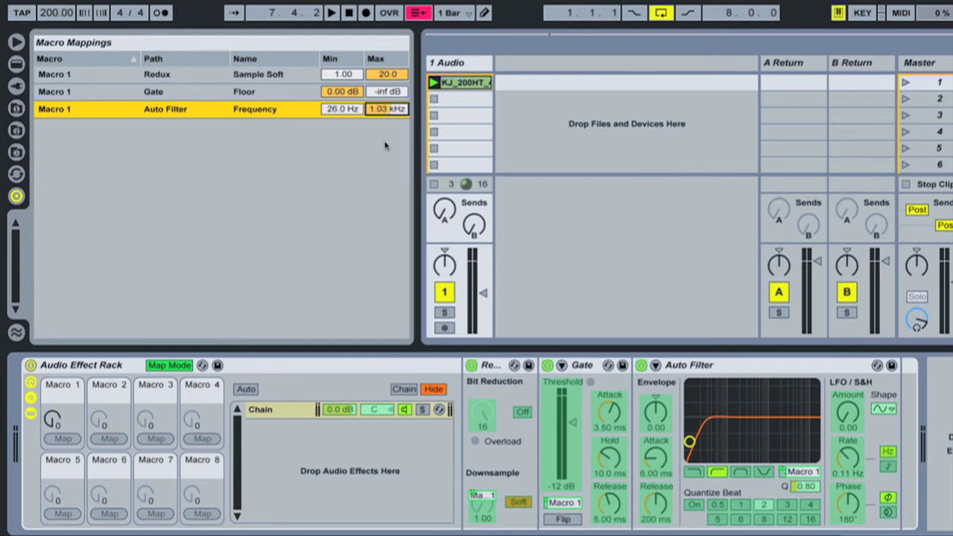
# Exit Map Mode, play while sweeping Macro 1 up to 127 and back to 0, then stop.
pyautogui.click(145, 366)
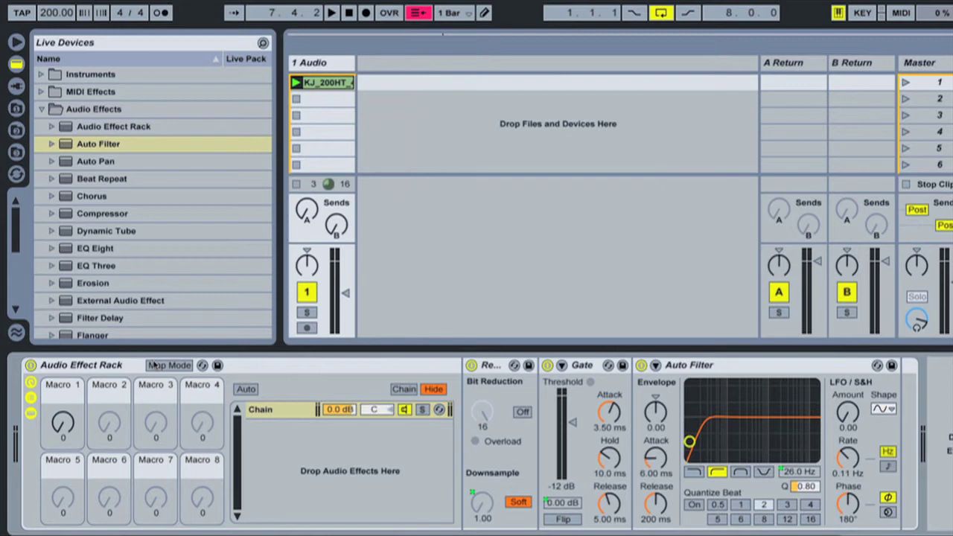
pyautogui.press('space')
pyautogui.moveTo(63, 422); pyautogui.dragTo(62, 325)
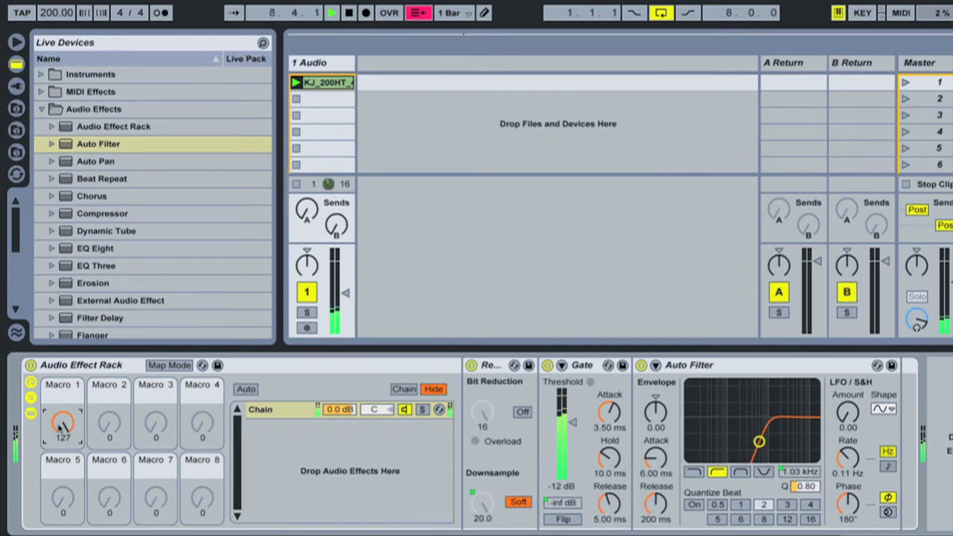
pyautogui.moveTo(62, 427)
pyautogui.mouseDown()
pyautogui.moveTo(62, 521)
pyautogui.moveTo(64, 424)
pyautogui.mouseUp()
pyautogui.press('space')
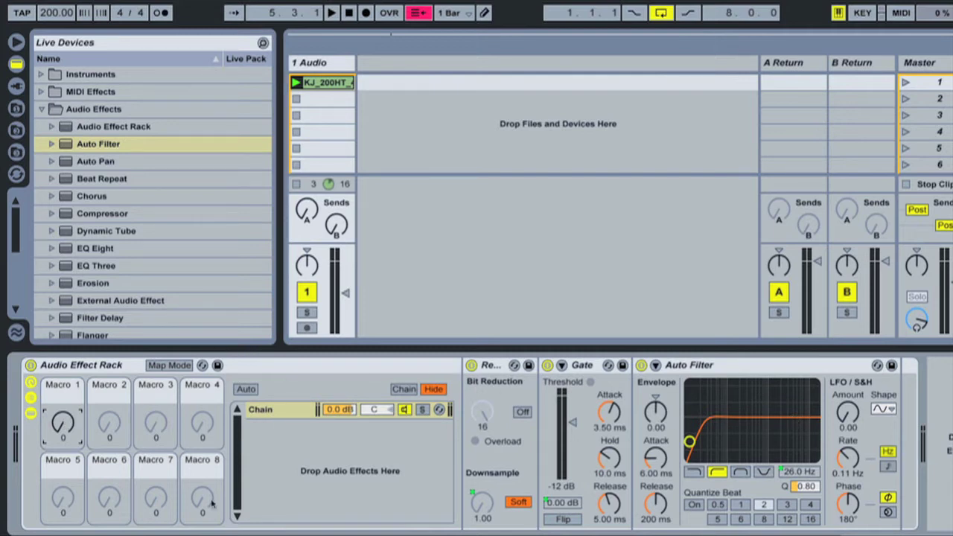
# Add a second chain to the Audio Effect Rack and select the first chain.
pyautogui.rightClick(271, 441)
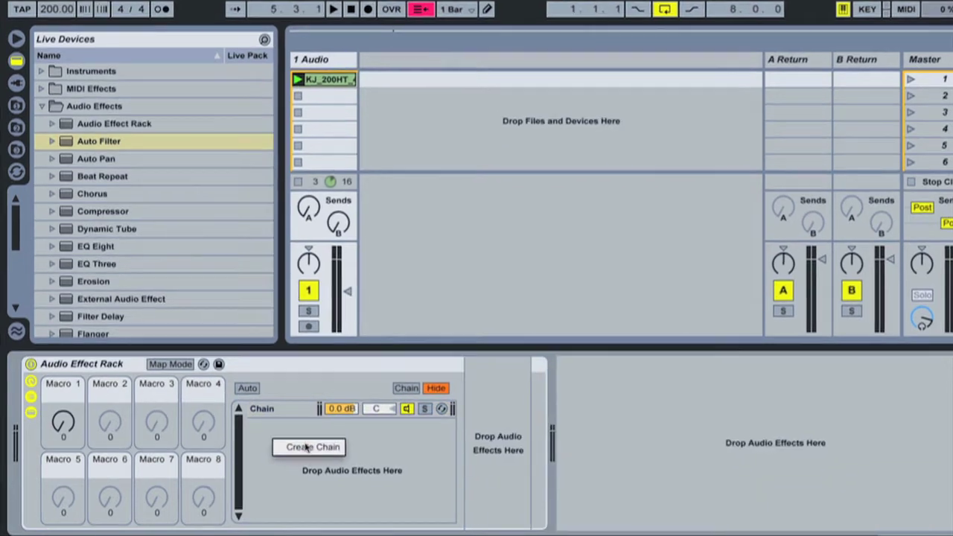
pyautogui.click(301, 447)
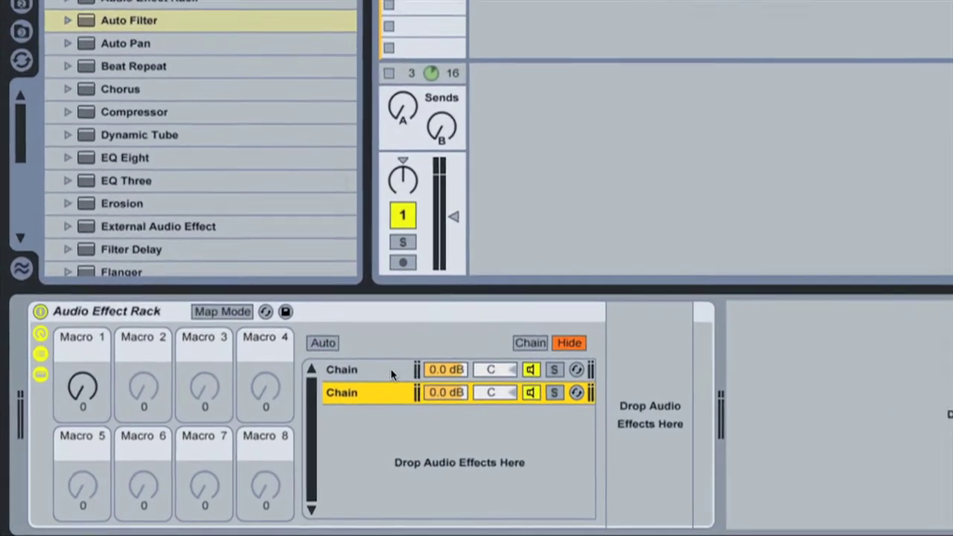
pyautogui.click(392, 370)
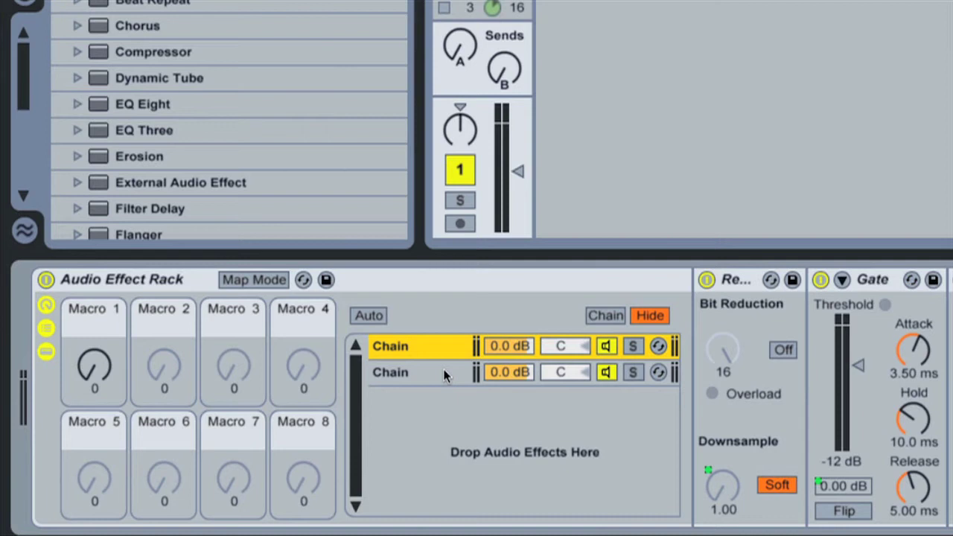
# Move the Gate onto the second chain and sweep Macro 1 to test it.
pyautogui.click(874, 278)
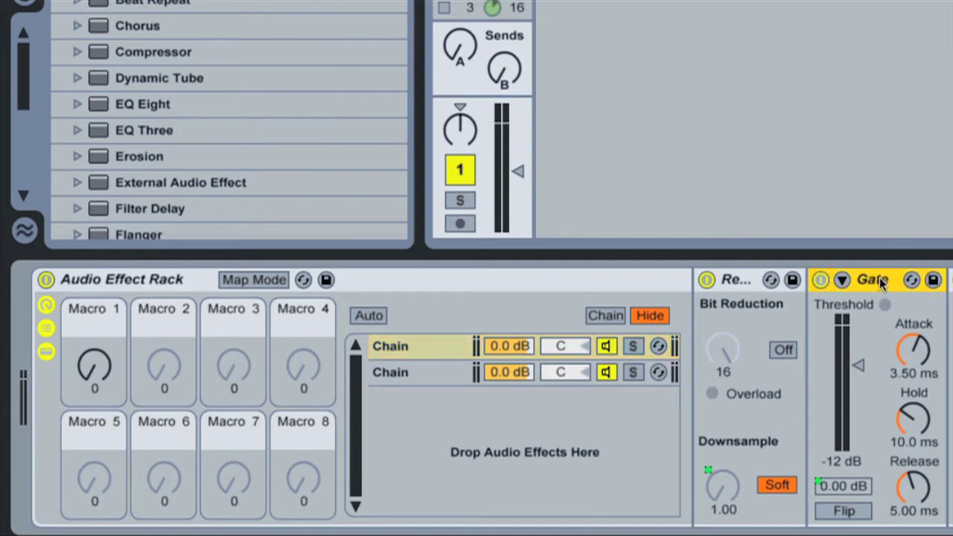
pyautogui.moveTo(880, 283); pyautogui.dragTo(432, 373)
pyautogui.click(432, 373)
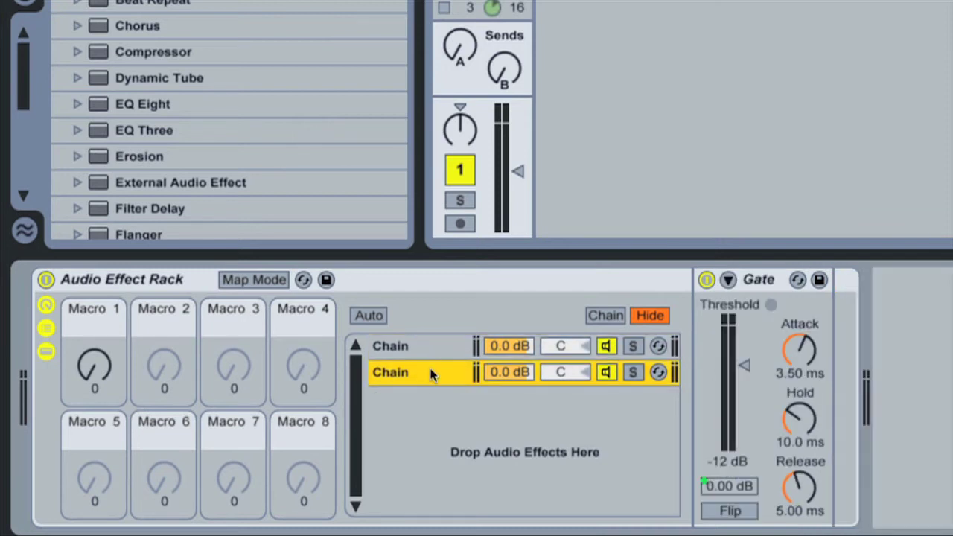
pyautogui.click(432, 351)
pyautogui.click(425, 379)
pyautogui.moveTo(86, 380)
pyautogui.mouseDown()
pyautogui.moveTo(86, 309)
pyautogui.moveTo(88, 385)
pyautogui.mouseUp()
# Raise Macro 1 to 73 while comparing the Redux/Auto Filter chain with the Gate chain.
pyautogui.click(389, 348)
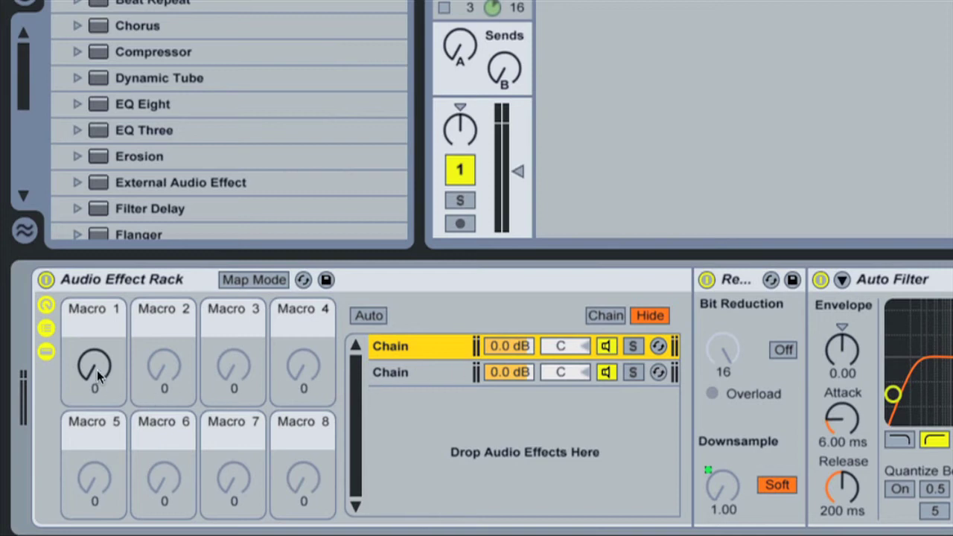
pyautogui.moveTo(99, 377); pyautogui.dragTo(331, 348)
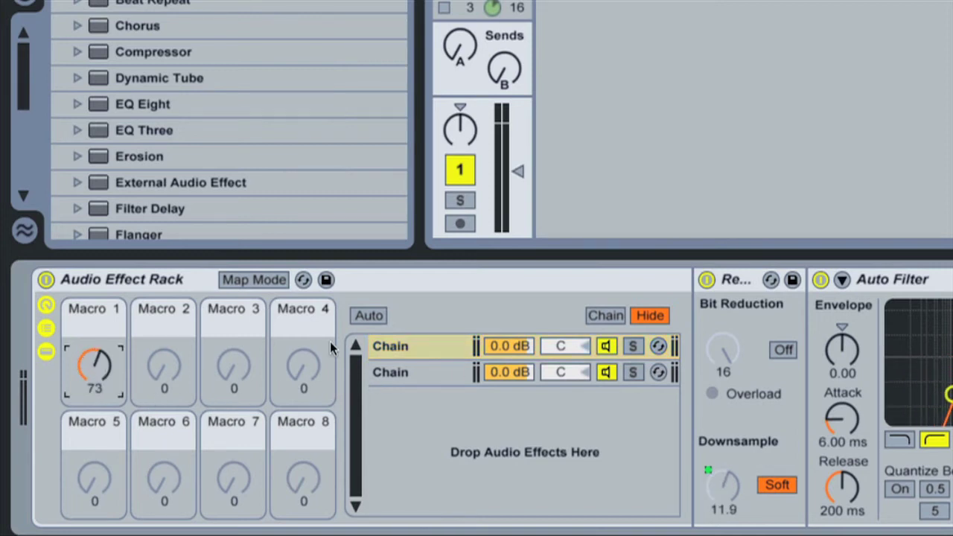
pyautogui.click(442, 370)
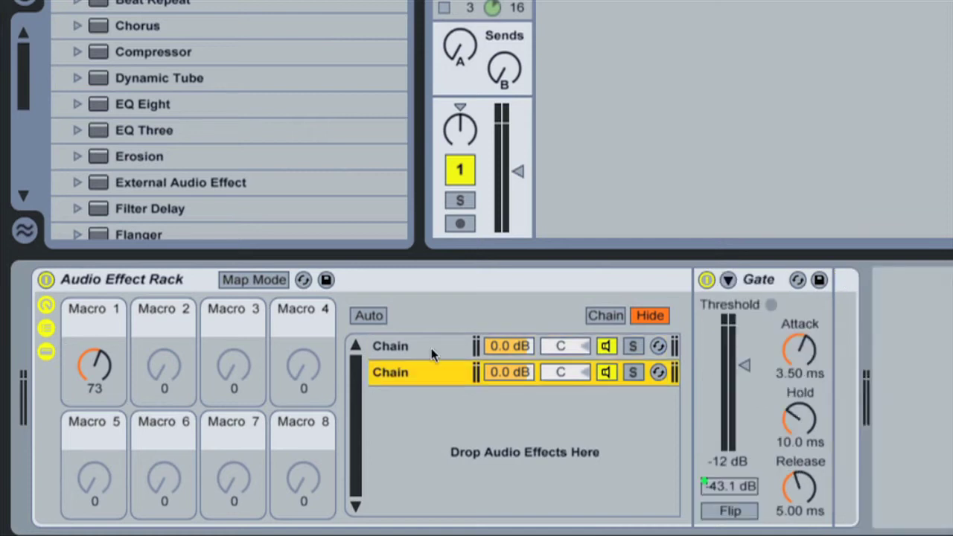
pyautogui.click(429, 347)
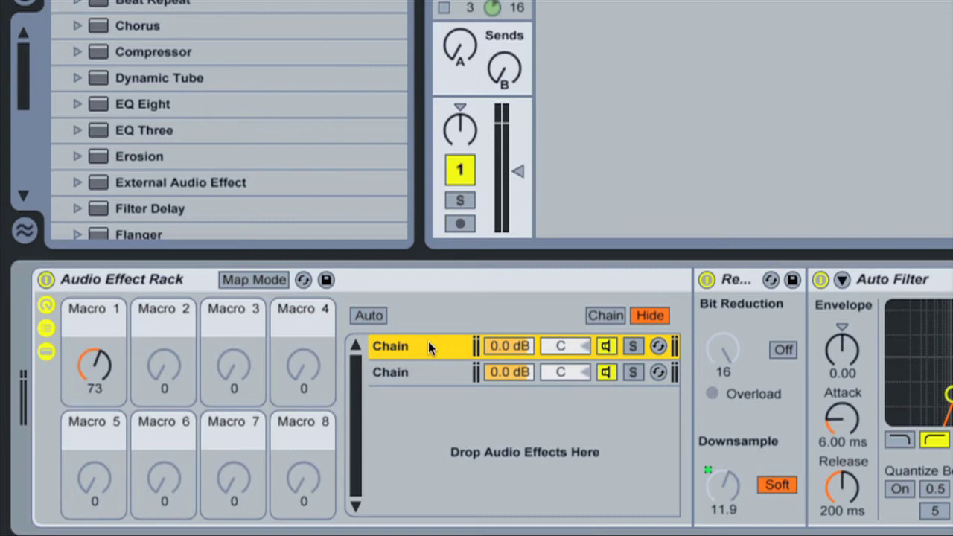
pyautogui.click(438, 372)
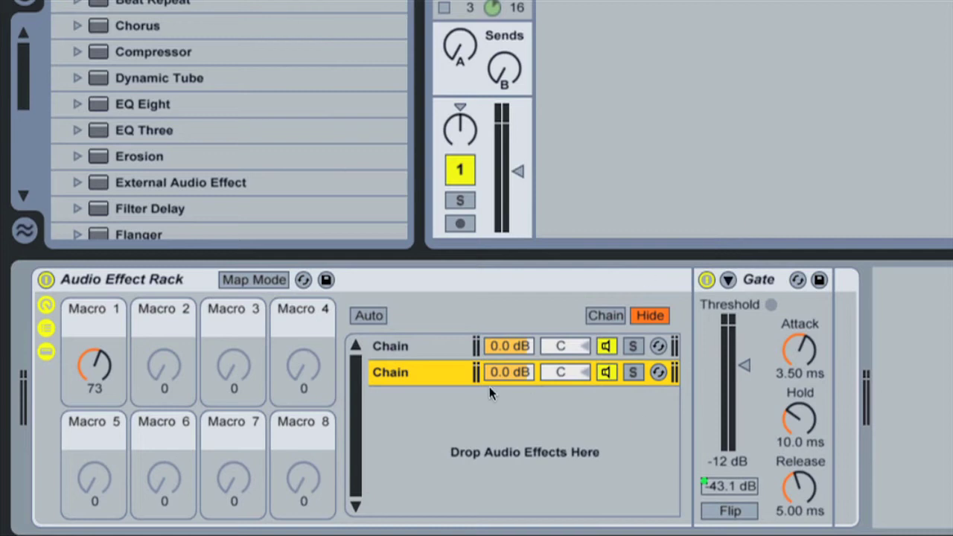
pyautogui.click(423, 348)
pyautogui.click(427, 370)
pyautogui.click(425, 350)
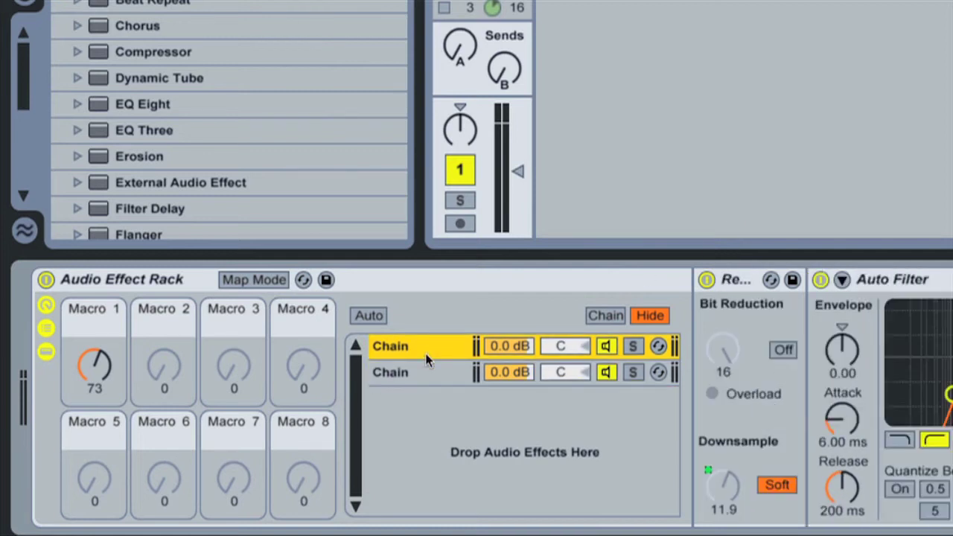
# Sweep Macro 1 down and up, solo each chain in turn, then unsolo and leave Macro 1 at 82.
pyautogui.moveTo(105, 369); pyautogui.dragTo(146, 447)
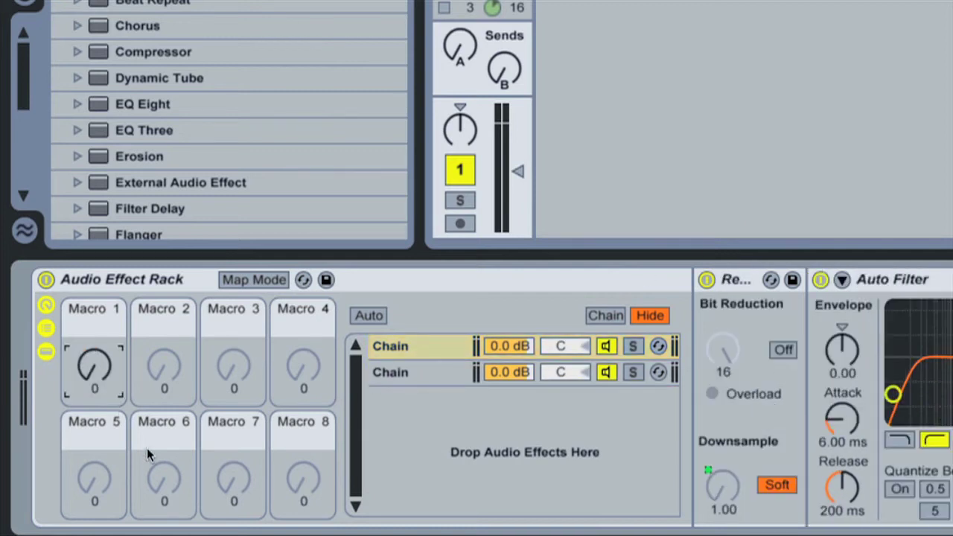
pyautogui.moveTo(86, 379); pyautogui.dragTo(86, 308)
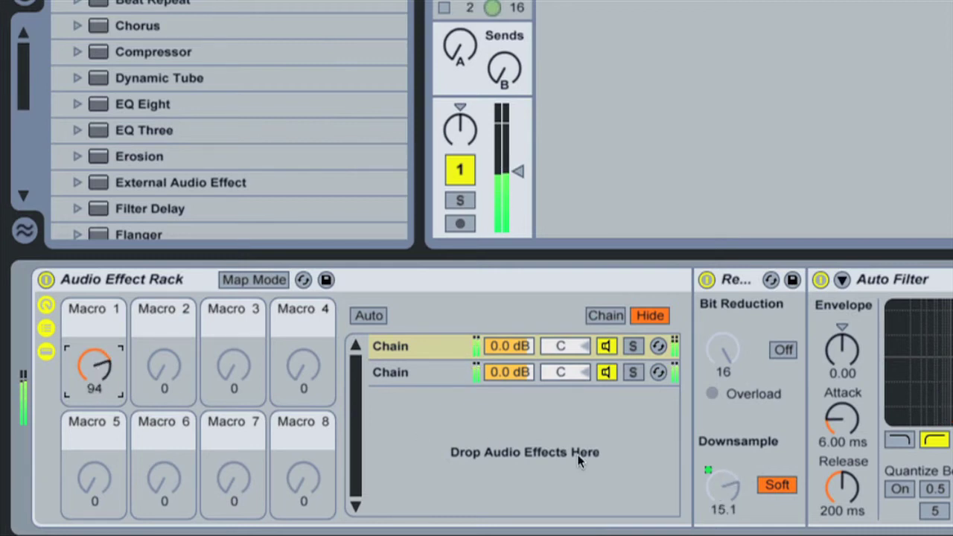
pyautogui.click(633, 372)
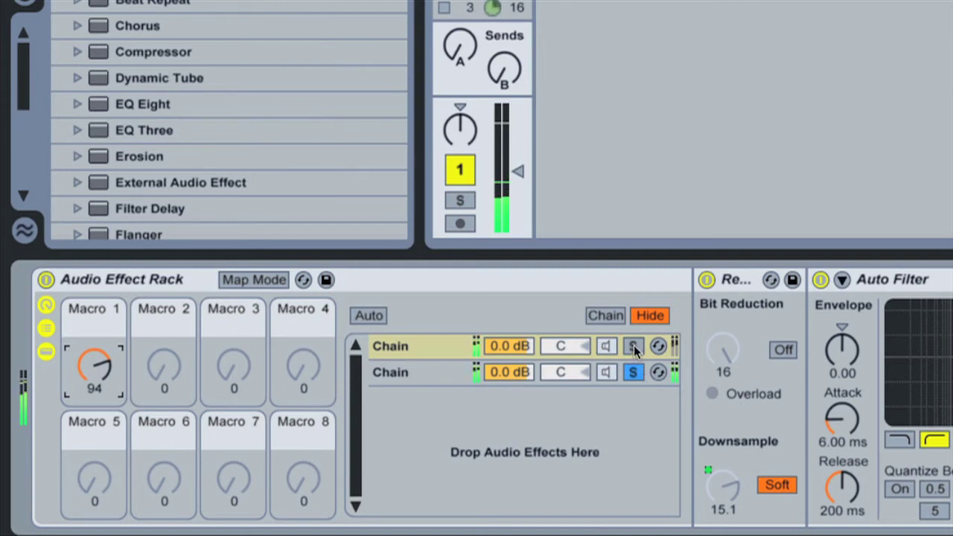
pyautogui.click(633, 347)
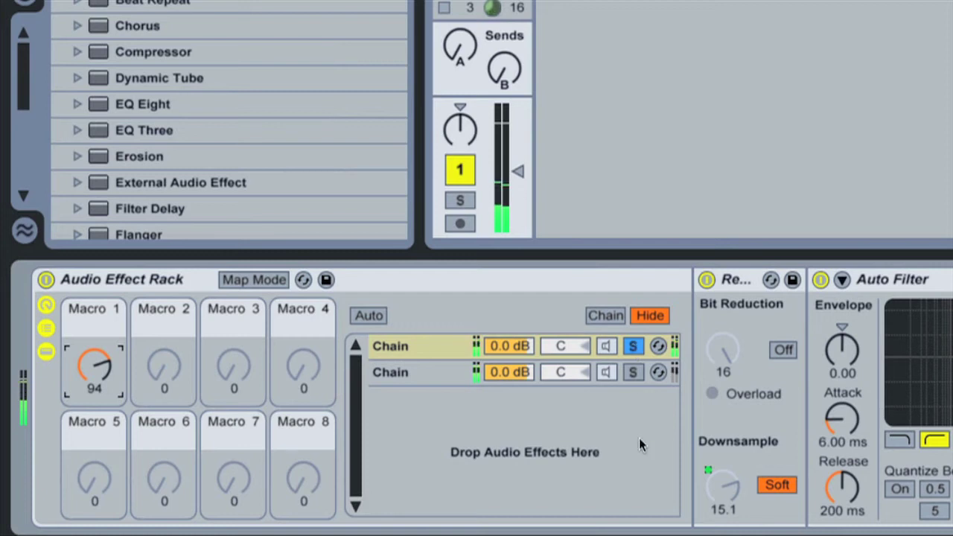
pyautogui.click(631, 347)
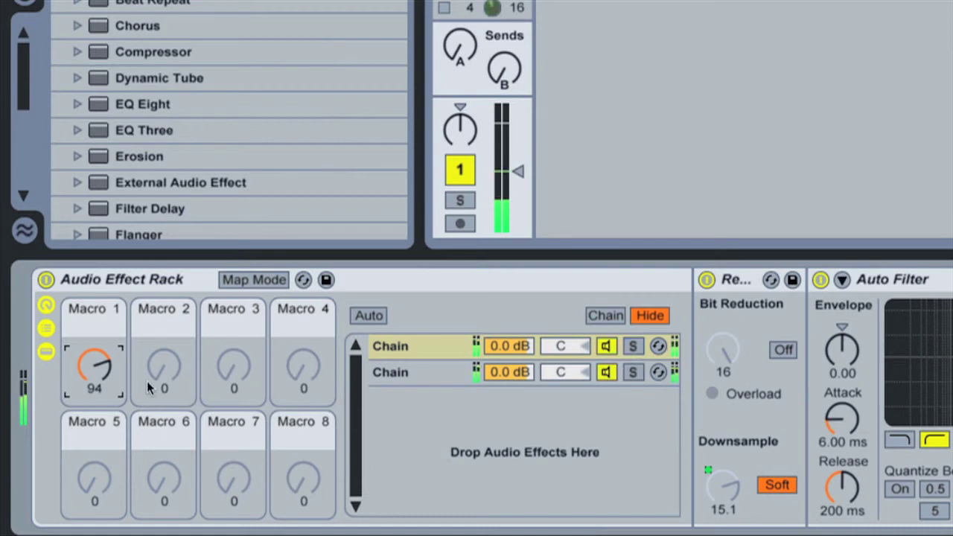
pyautogui.moveTo(94, 364); pyautogui.dragTo(94, 374)
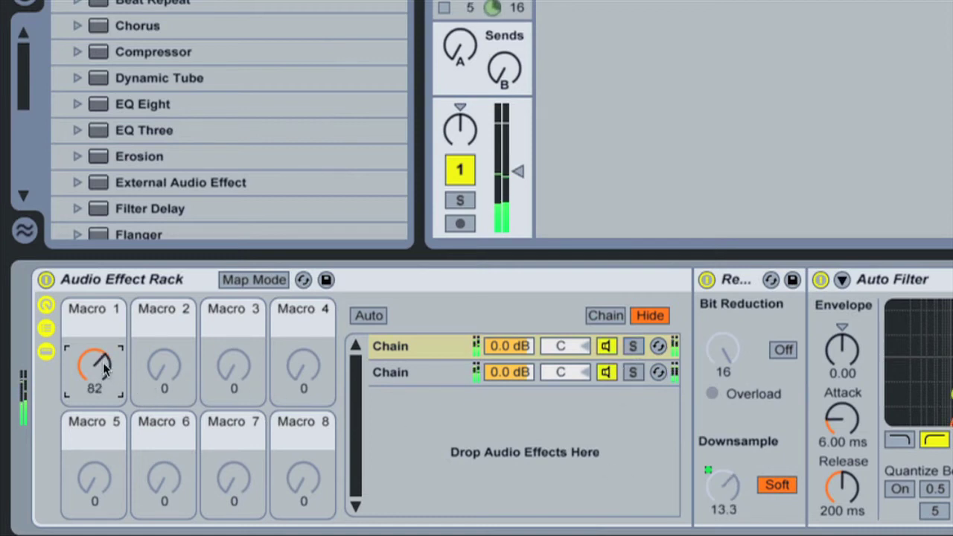
# Collapse the rack to show only the macro knobs and set Macro 1 to 78.
pyautogui.click(46, 327)
pyautogui.click(45, 350)
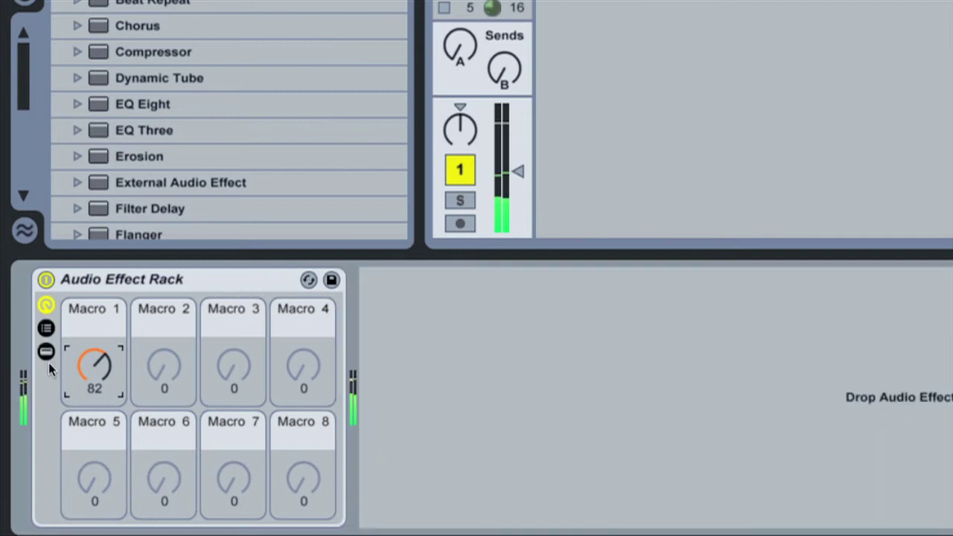
pyautogui.click(46, 304)
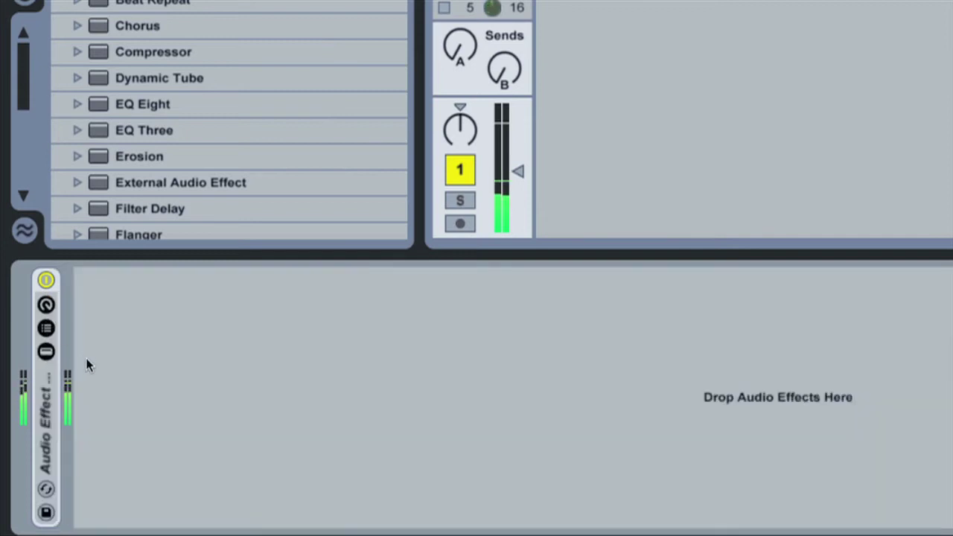
pyautogui.click(45, 305)
pyautogui.moveTo(106, 364)
pyautogui.mouseDown()
pyautogui.moveTo(106, 417)
pyautogui.moveTo(100, 363)
pyautogui.mouseUp()
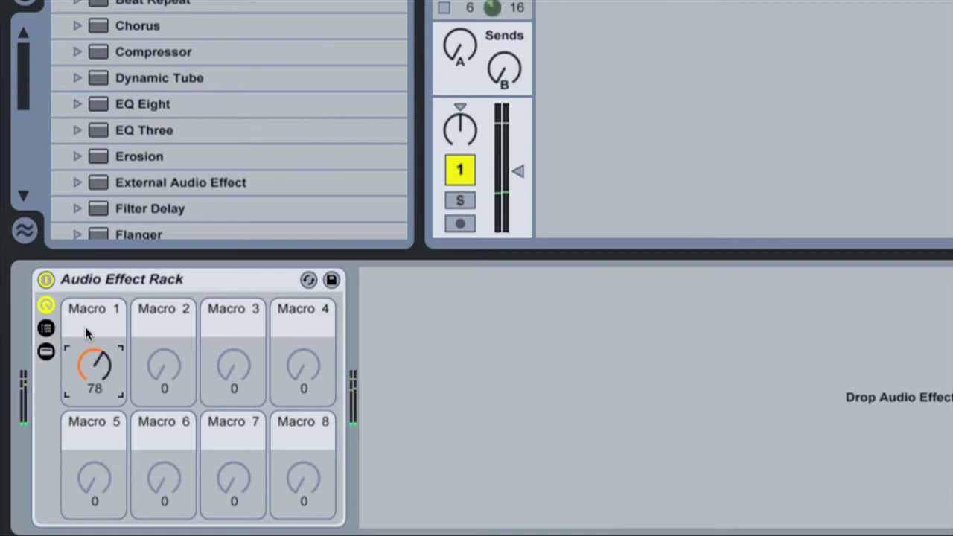
# Rename Macro 1 to 'Cool fx' and bring up its context menu.
pyautogui.press('super+r')
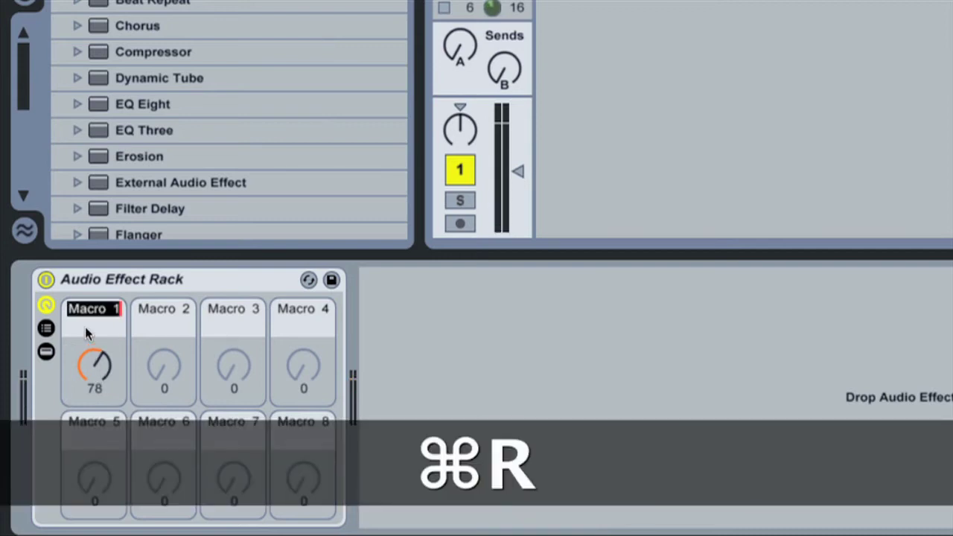
pyautogui.write('Cool fx')
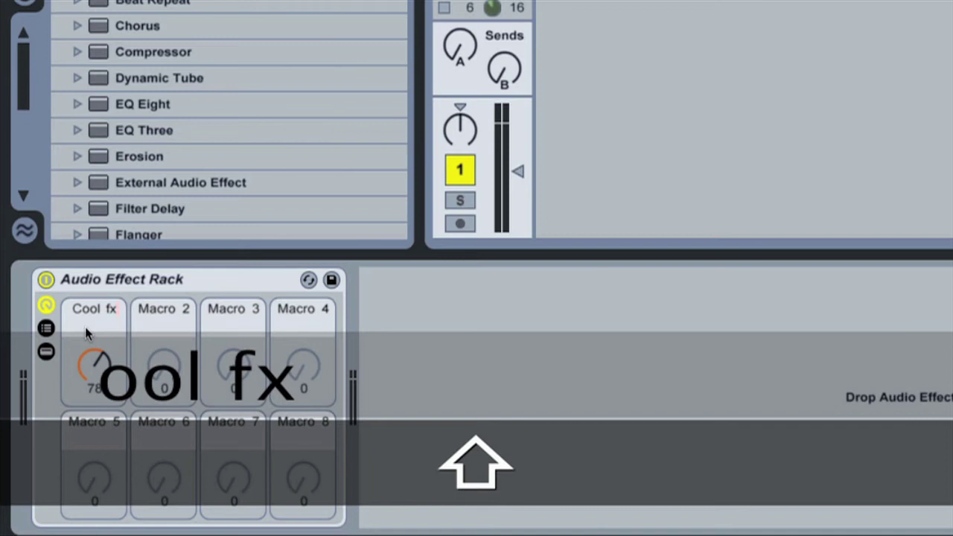
pyautogui.press('Return')
pyautogui.rightClick(93, 314)
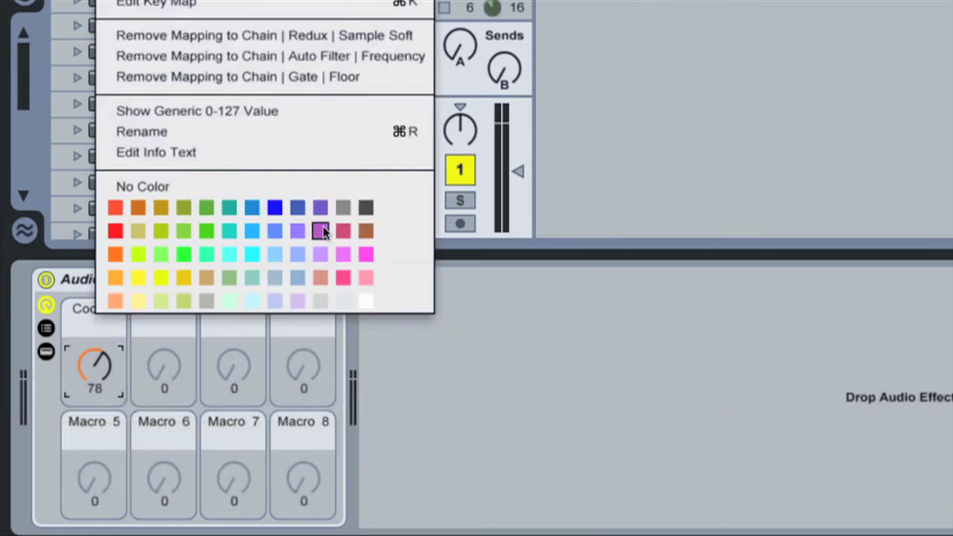
# Colour the Cool fx macro purple, then browse the rack preset folders with Hot-Swap and turn it off.
pyautogui.click(294, 227)
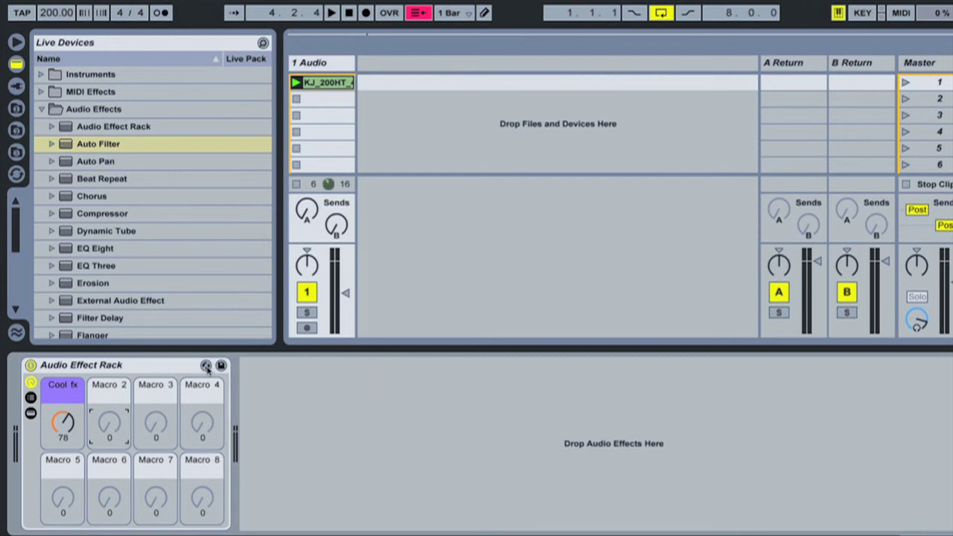
pyautogui.click(207, 365)
pyautogui.press('Down')
pyautogui.press('Down')
pyautogui.press('Down')
pyautogui.press('Down')
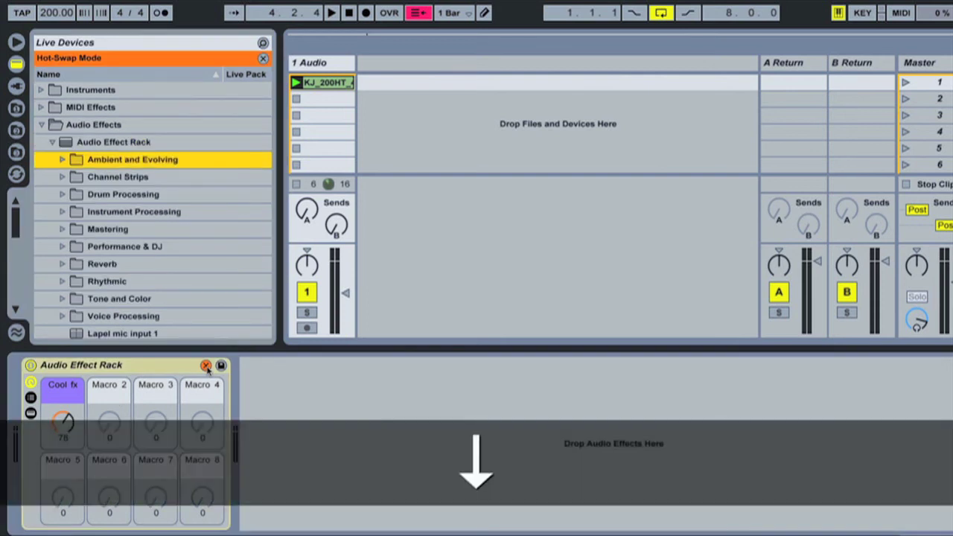
pyautogui.click(206, 365)
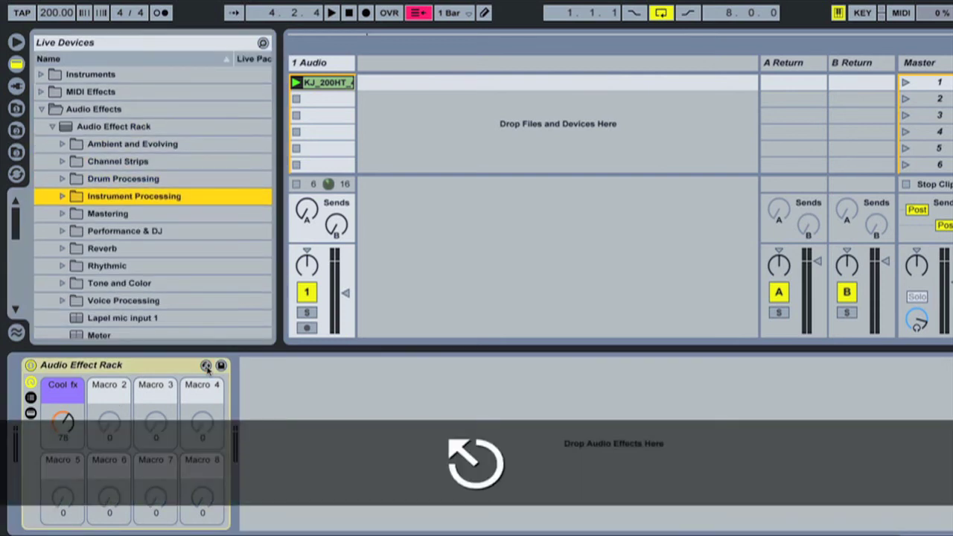
pyautogui.click(156, 370)
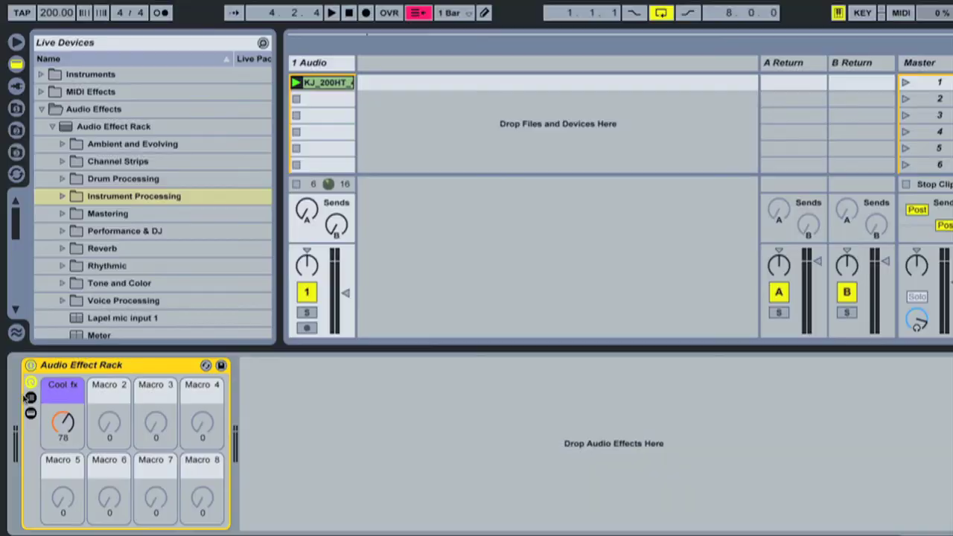